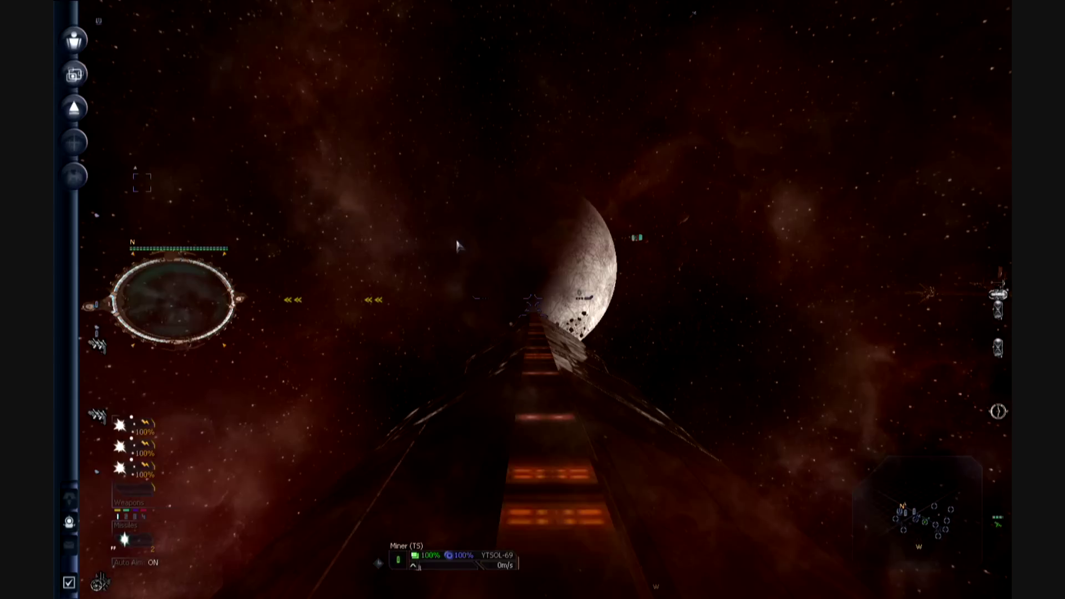
Step: Select the CAG TS ship in Property Owned and open its Orders menu
key("r")
key("Down")
key("Down")
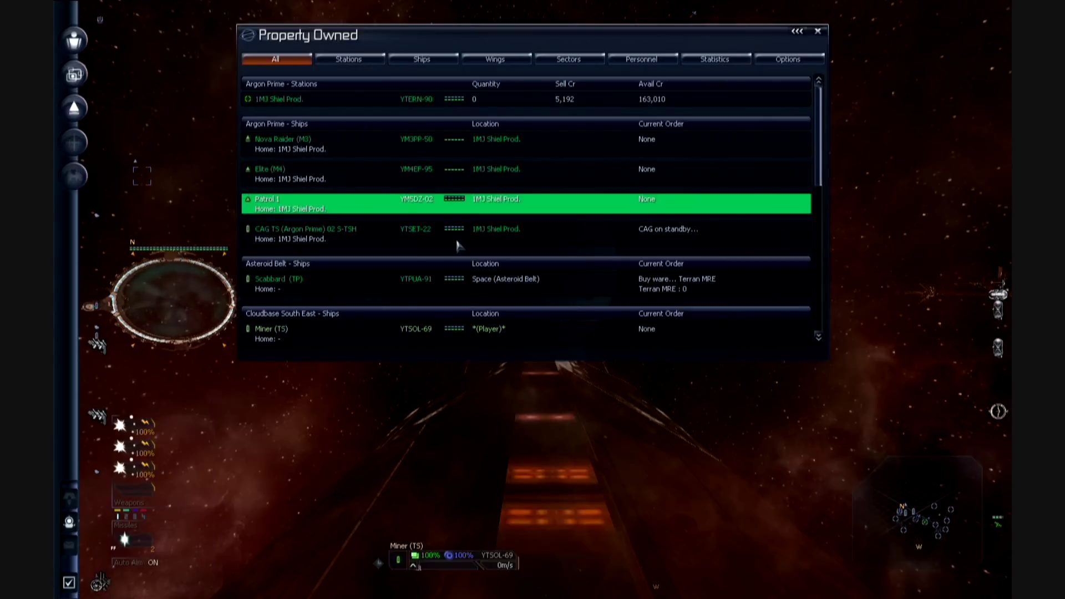
key("Down")
key("Down")
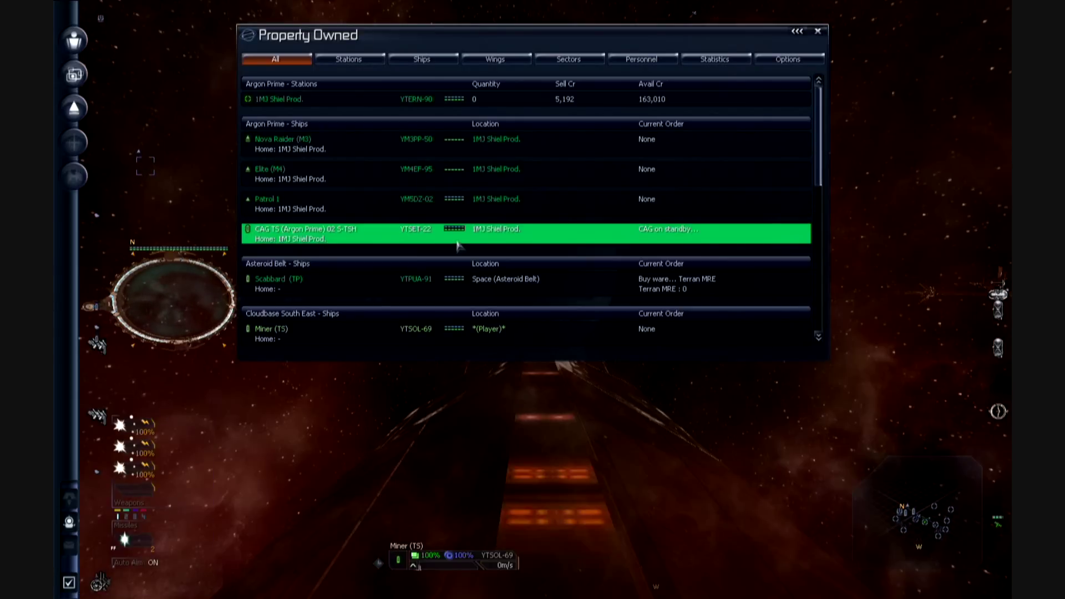
key("Return")
key("Down")
key("Down")
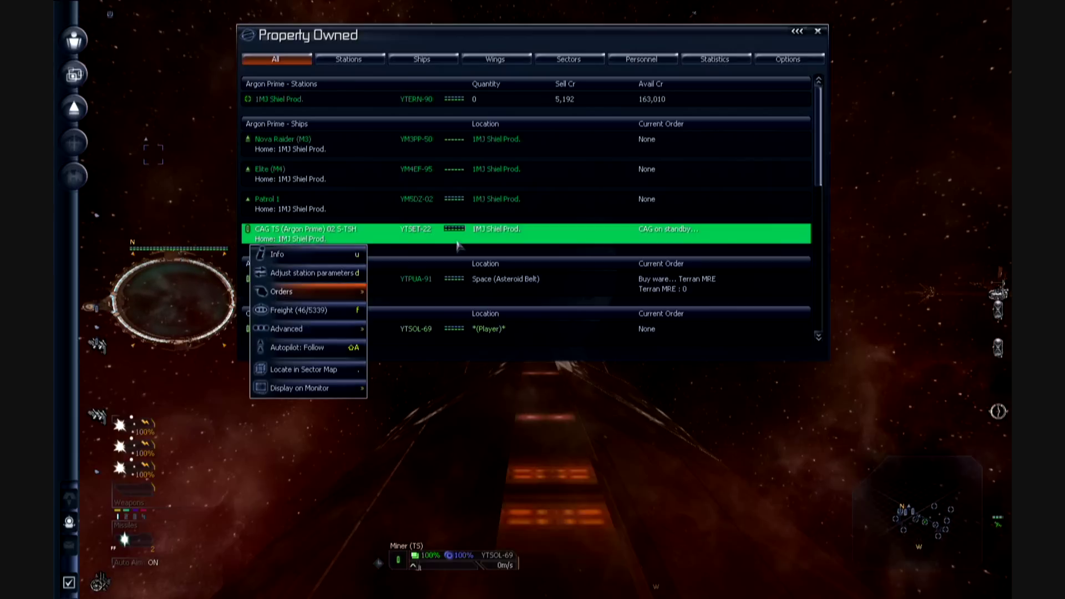
Step: Browse the CAG TS command console entries and pick the Trade commands entry
key("Return")
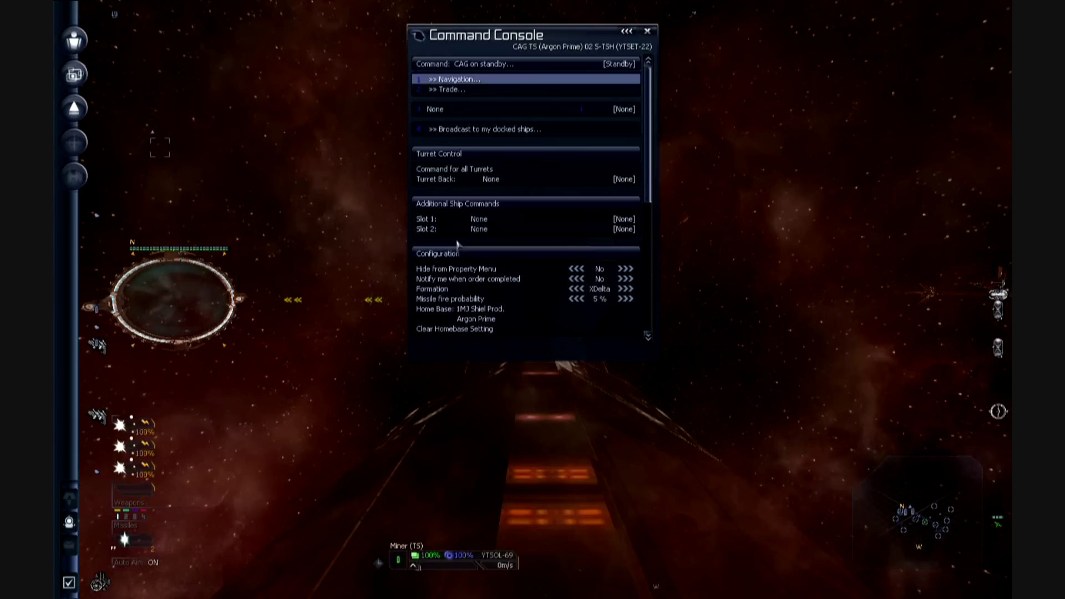
key("Down")
key("Down")
key("Down")
key("Down")
key("Down")
key("Down")
key("Down")
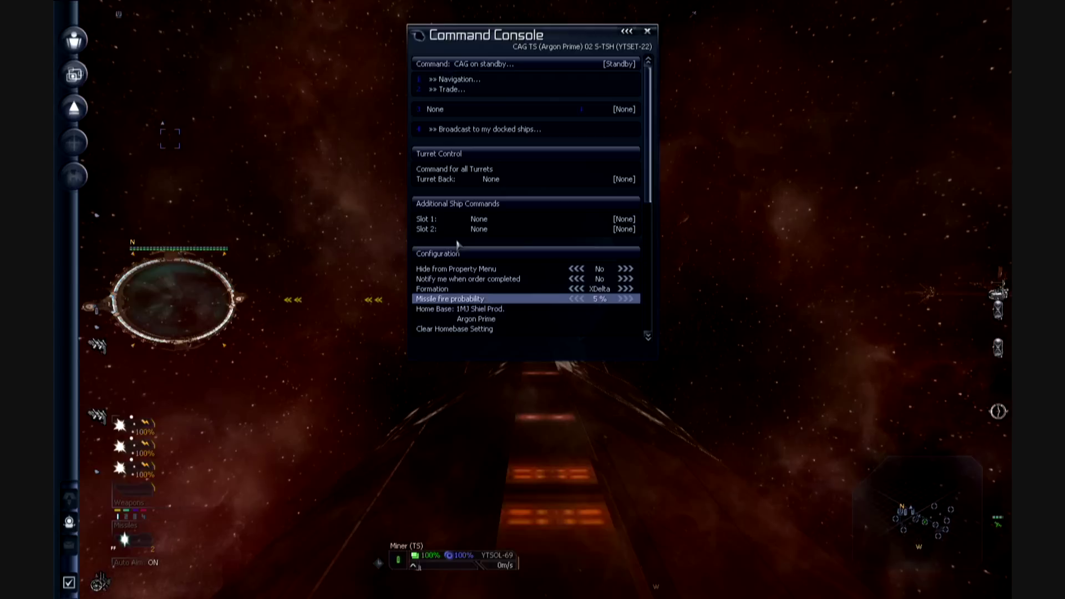
key("Down")
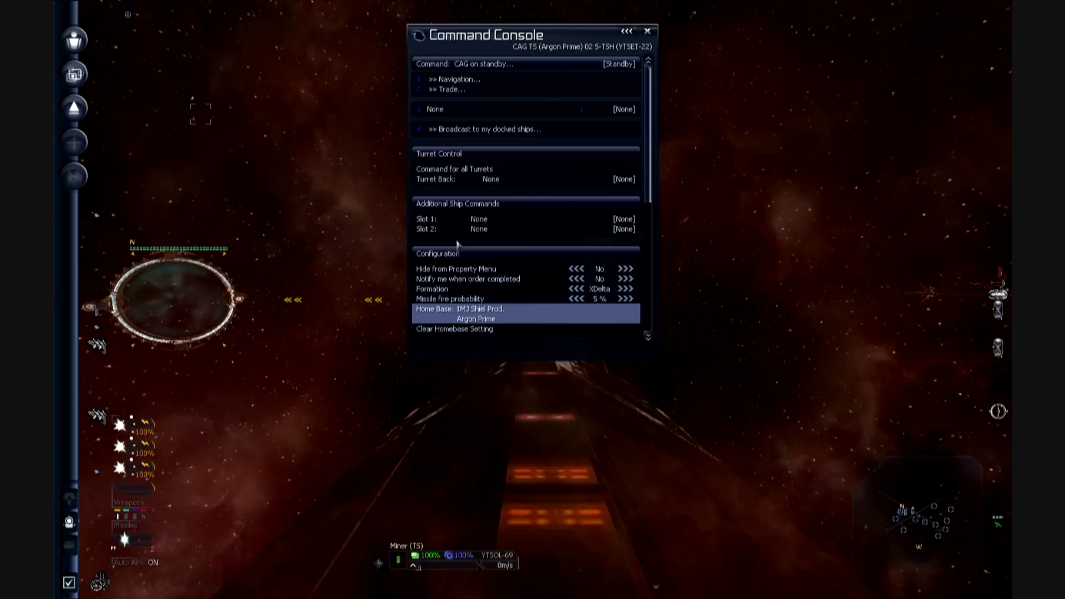
key("Up")
key("Up")
key("Up")
key("Up")
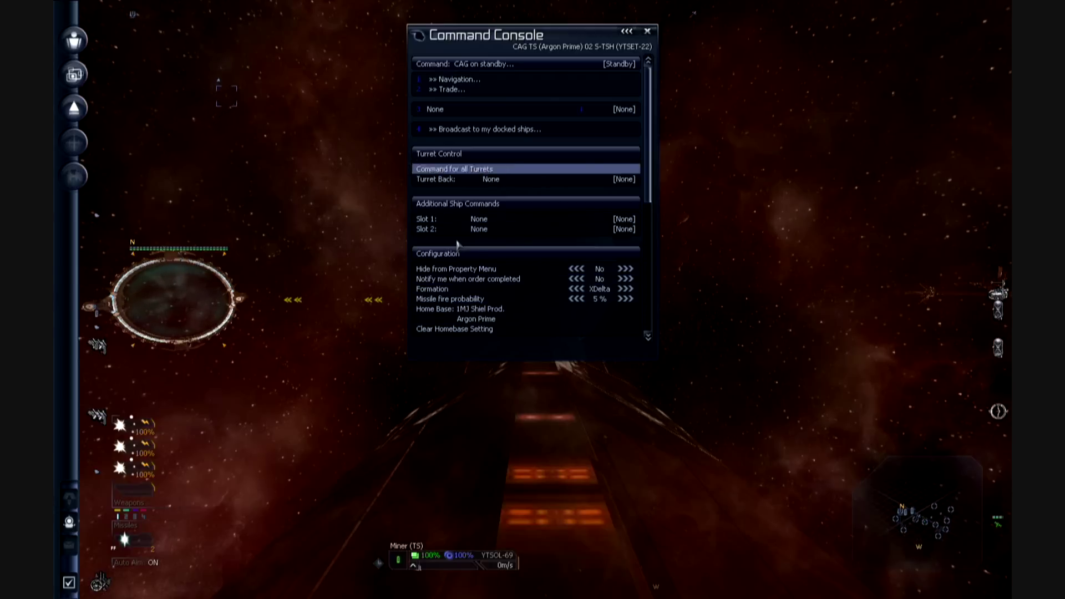
key("Up")
key("Up")
key("Up")
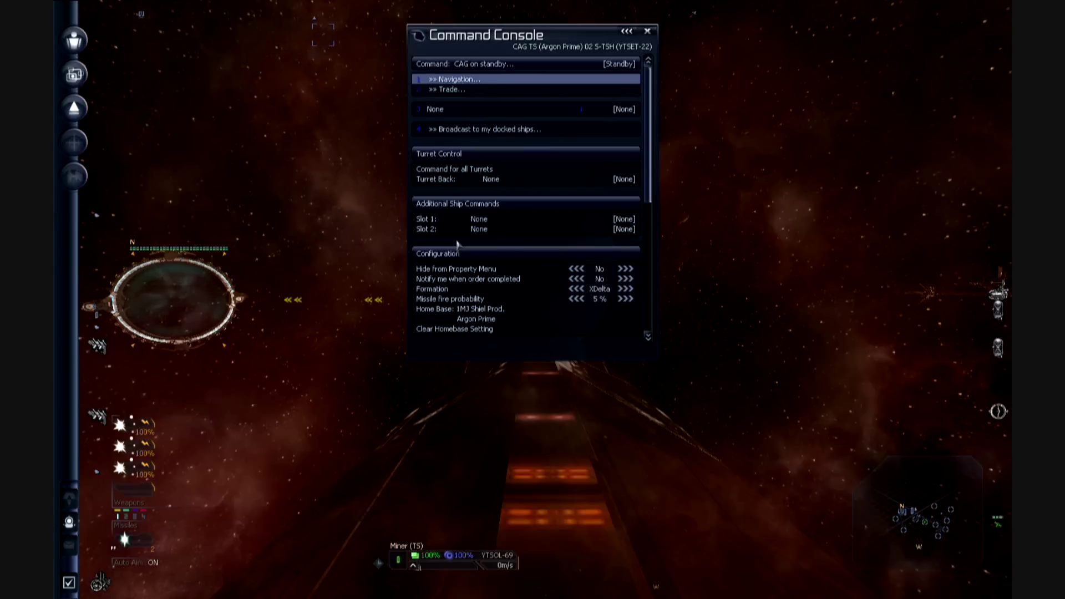
key("Down")
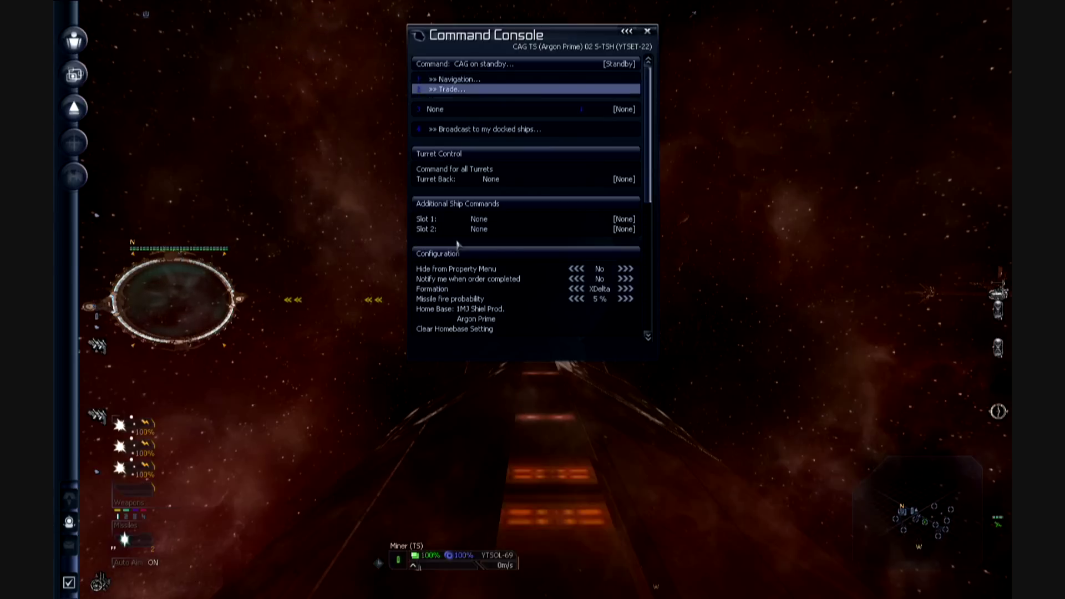
key("Down")
key("Down")
key("Down")
key("Up")
key("Up")
key("Up")
key("Up")
key("Up")
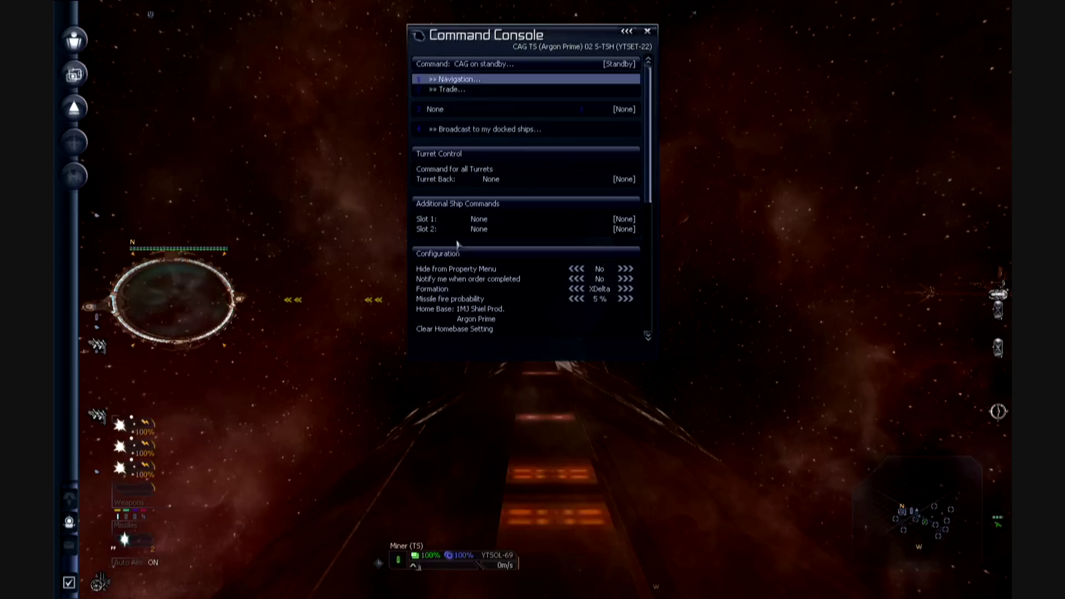
key("Down")
Step: Start commercial representation from the ship's trade commands
key("Return")
key("Down")
key("Down")
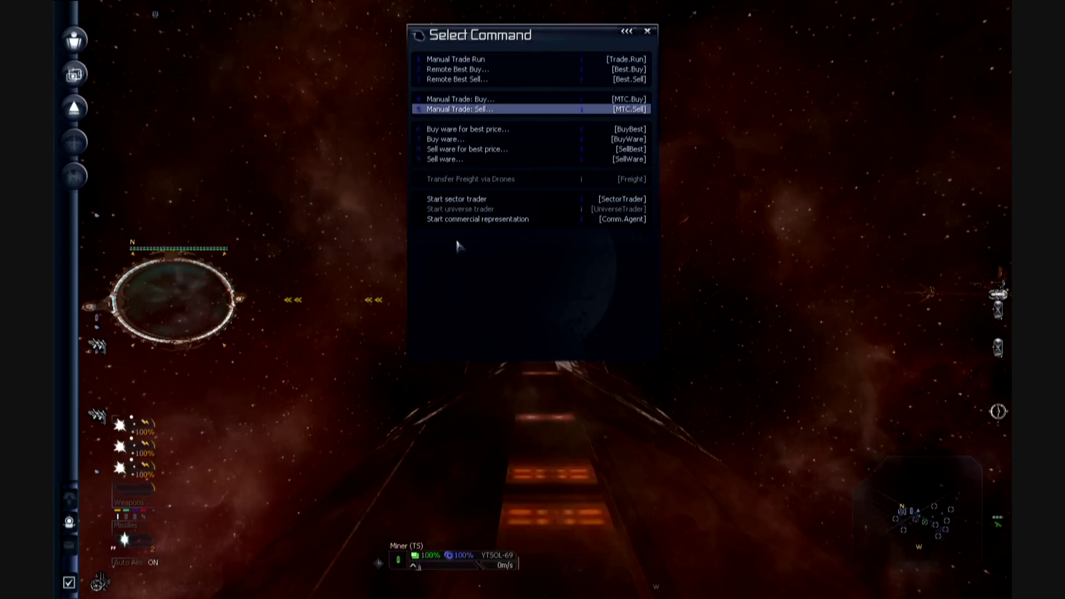
key("Down")
key("Down")
key("Down")
key("Down")
key("Down")
key("Return")
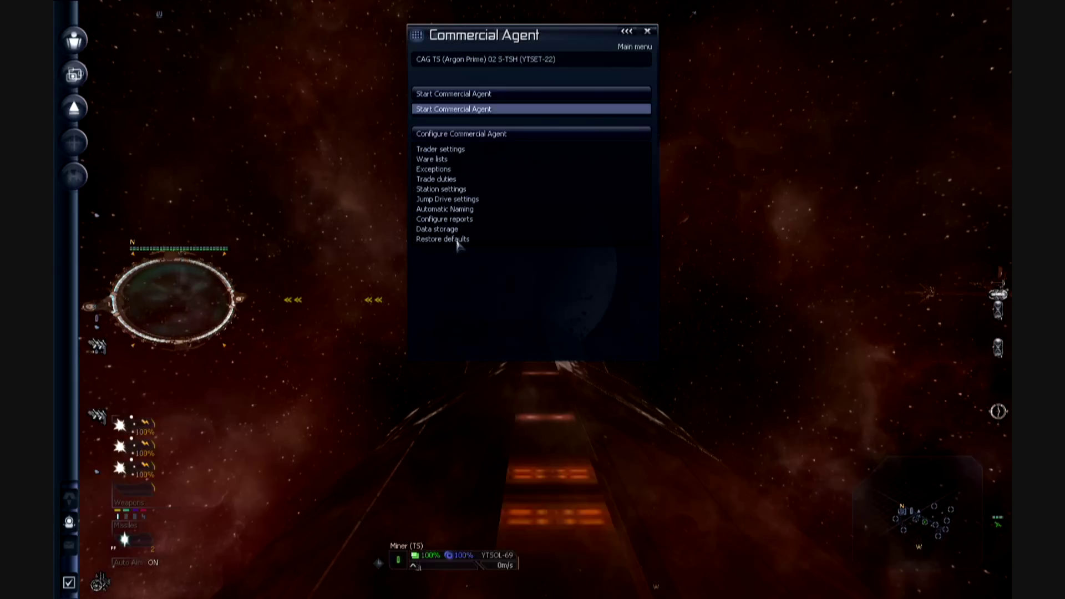
key("Down")
key("Down")
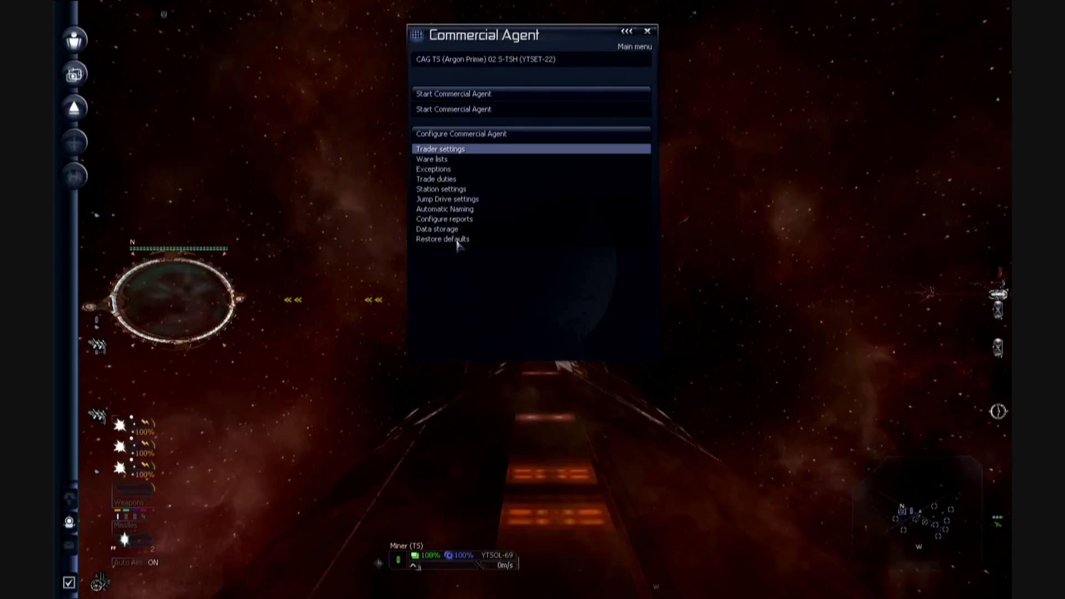
Step: Change the ware list type from Blacklist to Trade list and open the ware list
key("Return")
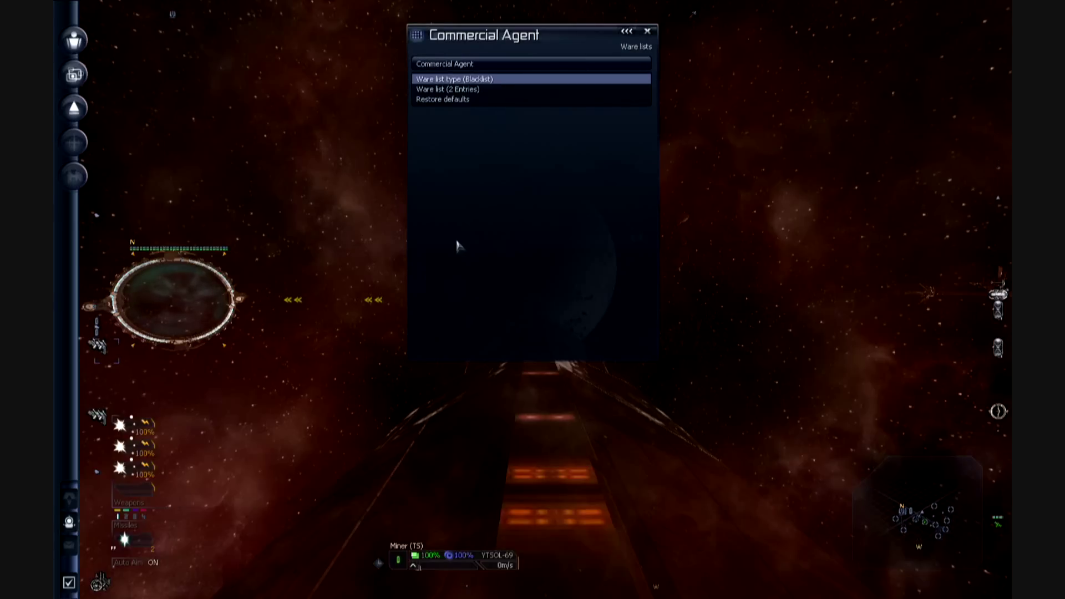
key("Return")
key("Escape")
key("Down")
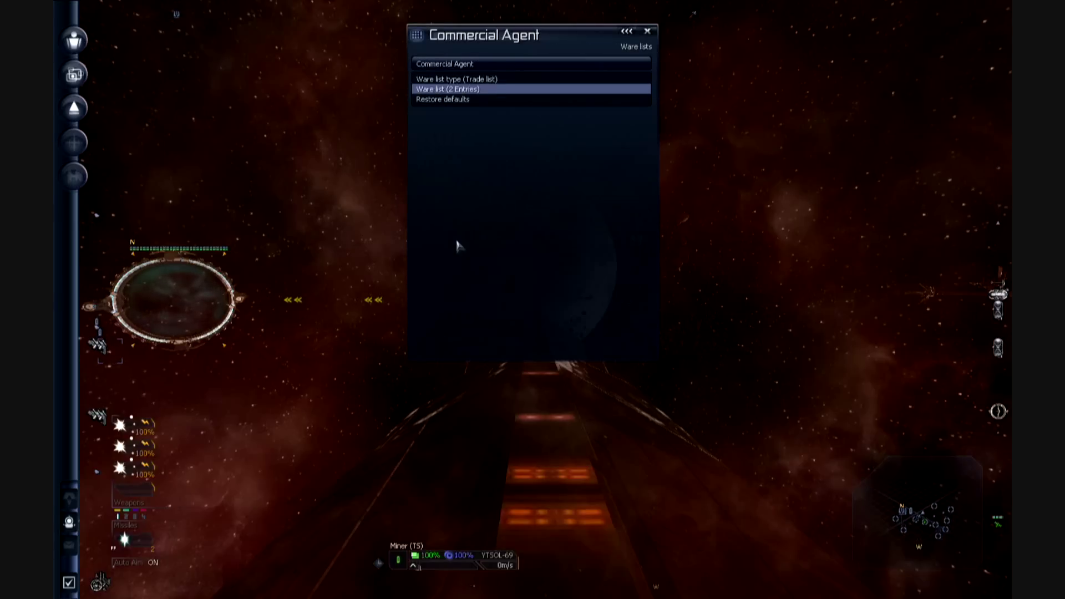
key("Return")
key("Down")
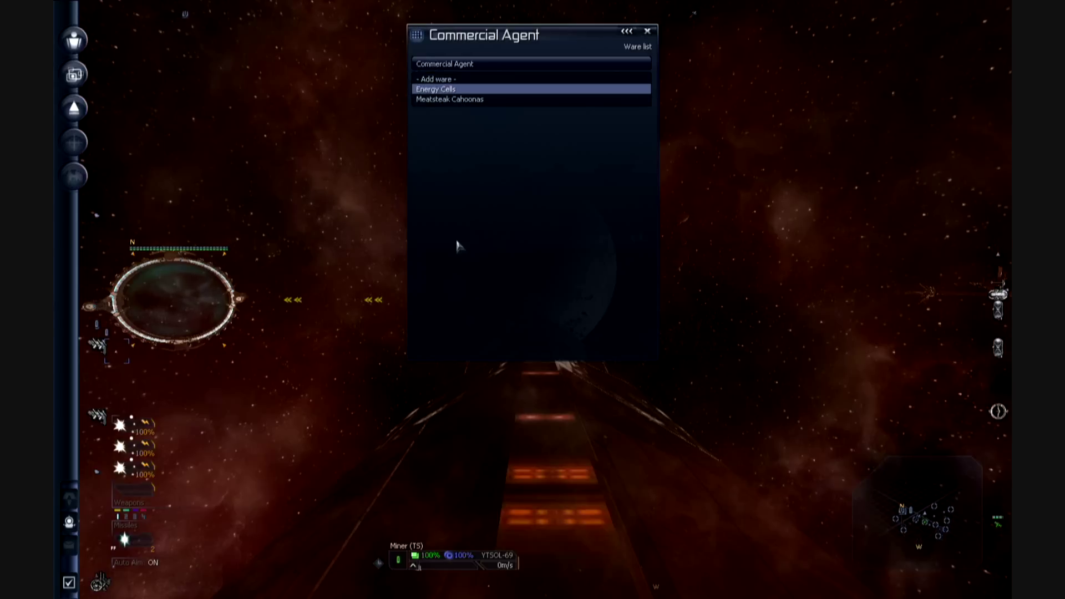
key("Up")
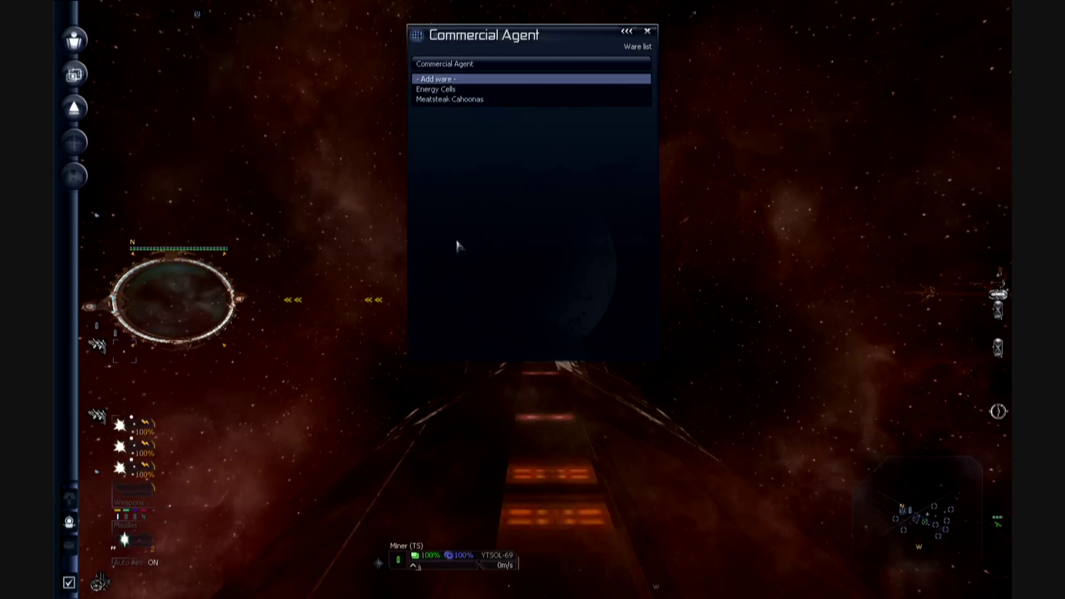
Step: Add Ore to the Commercial Agent's ware list
key("Return")
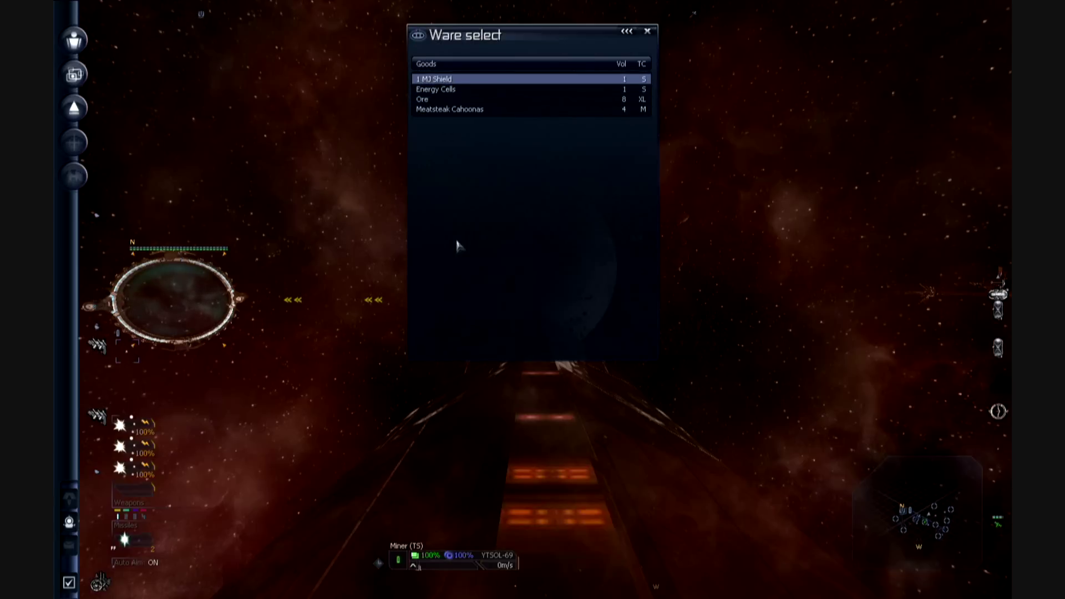
key("Down")
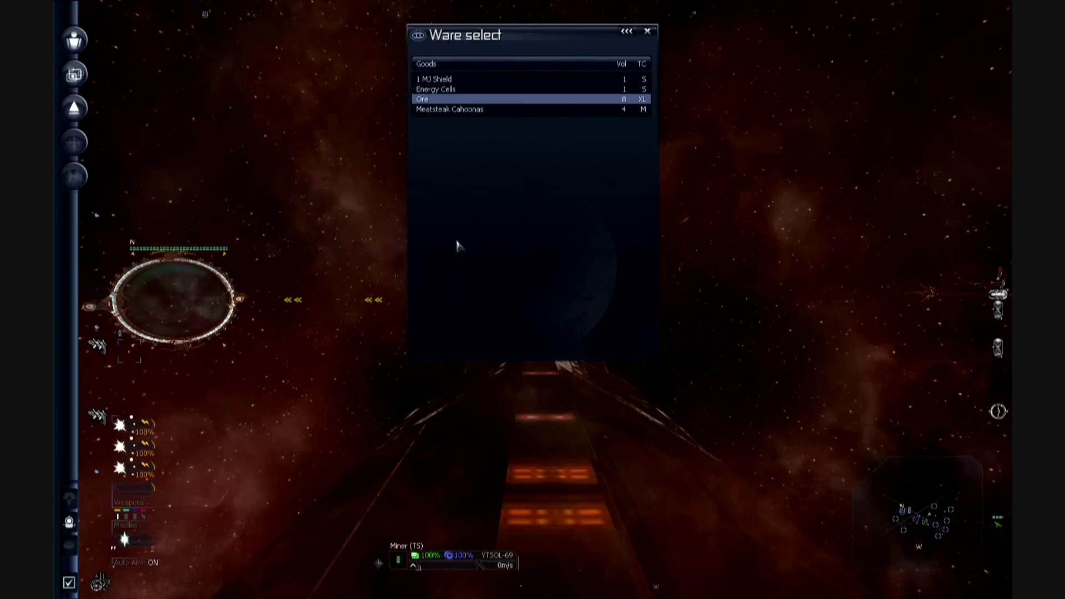
key("Down")
key("Up")
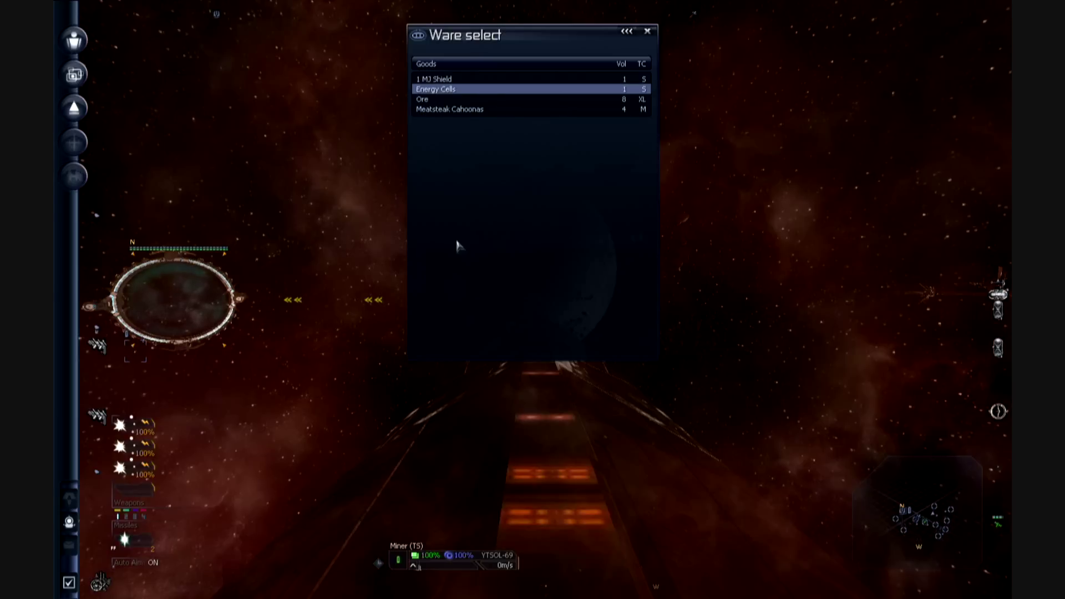
key("Down")
key("Down")
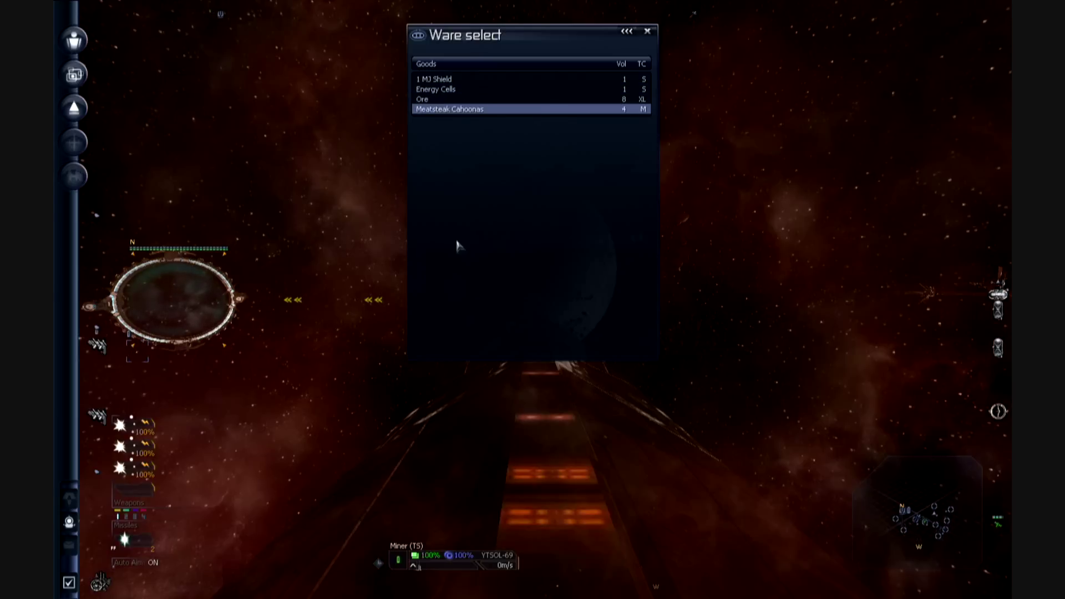
key("Up")
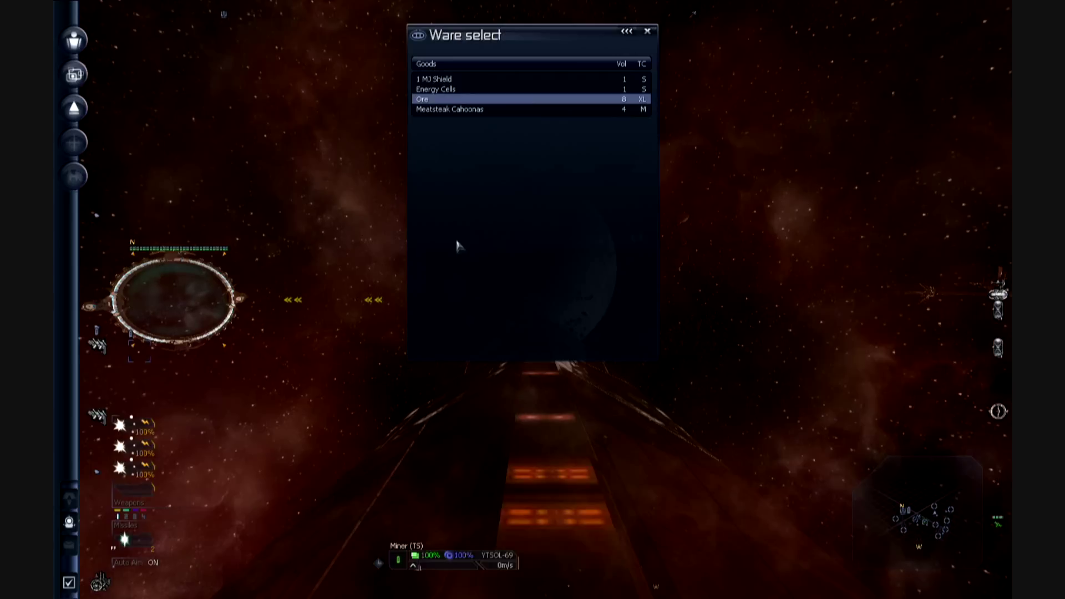
key("Return")
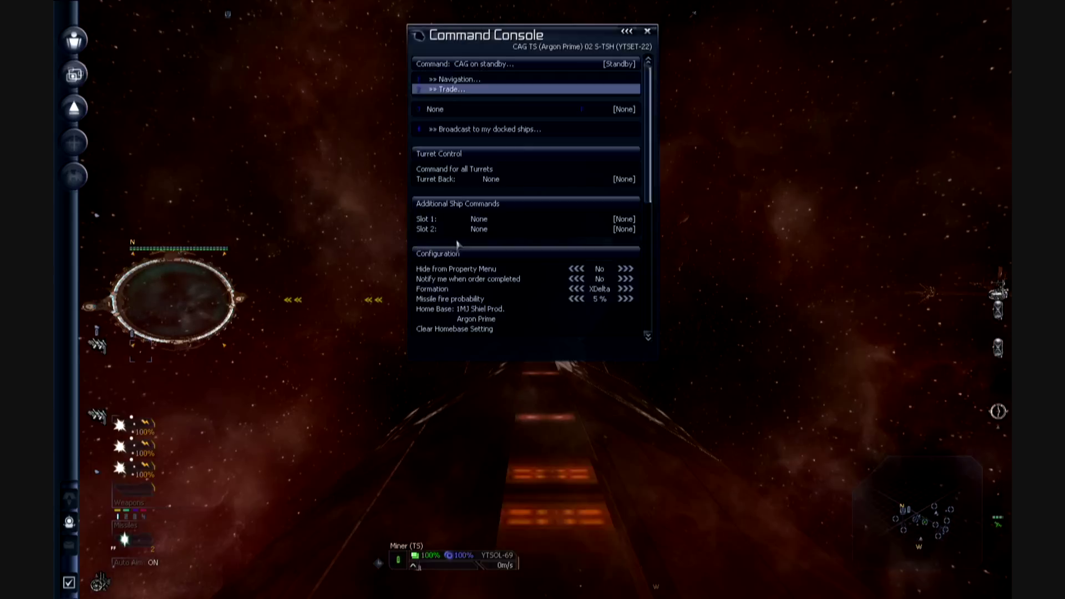
key("Return")
key("Down")
key("Escape")
key("Return")
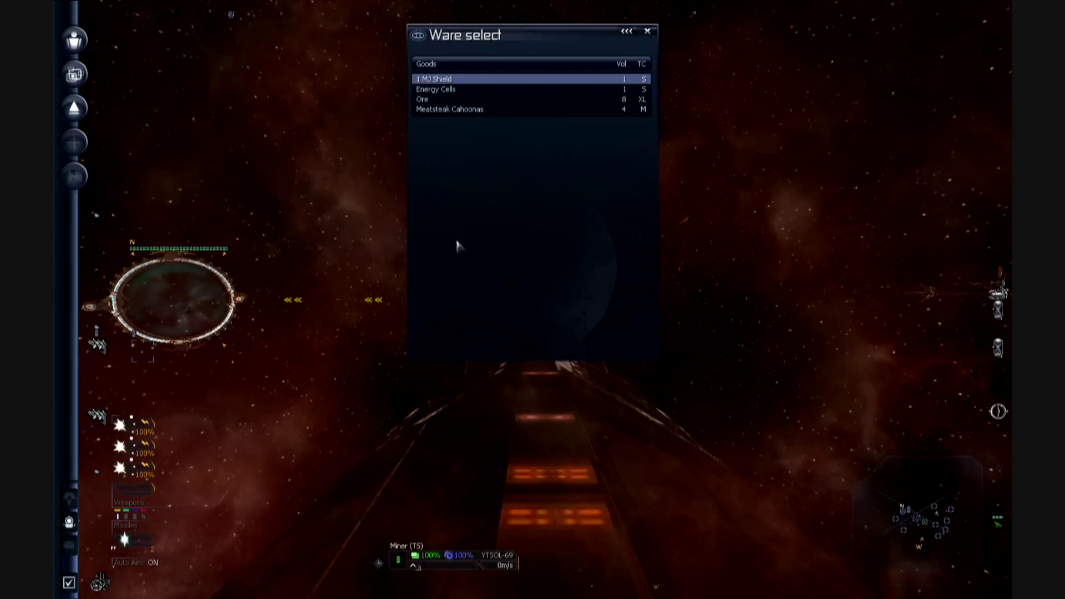
key("Down")
key("Escape")
key("Escape")
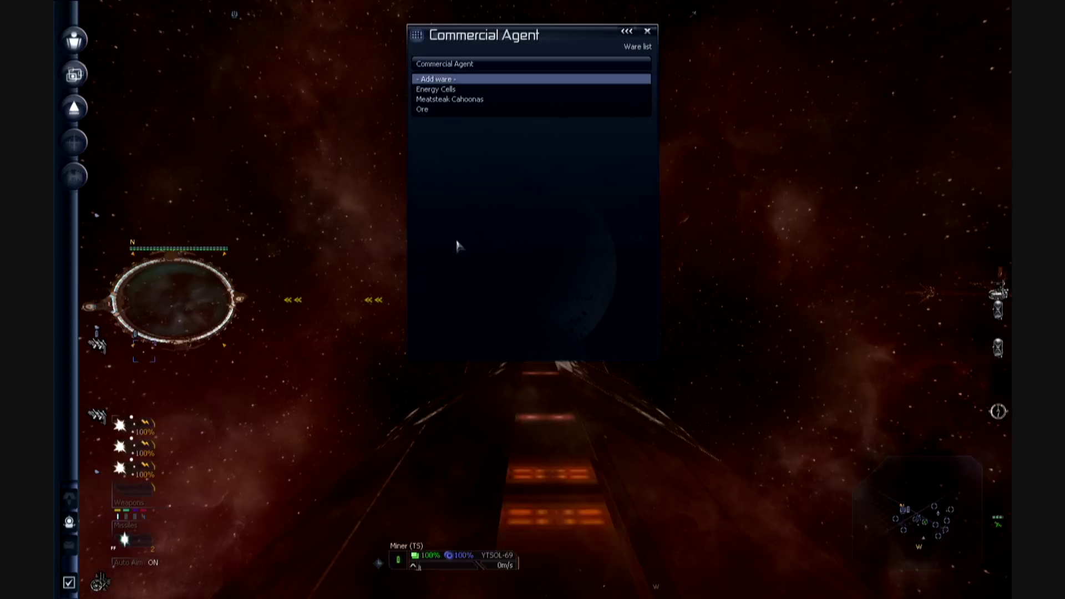
Step: Delete Ore from the ware list and go back to the Commercial Agent main menu
key("Down")
key("Down")
key("Down")
key("Up")
key("Up")
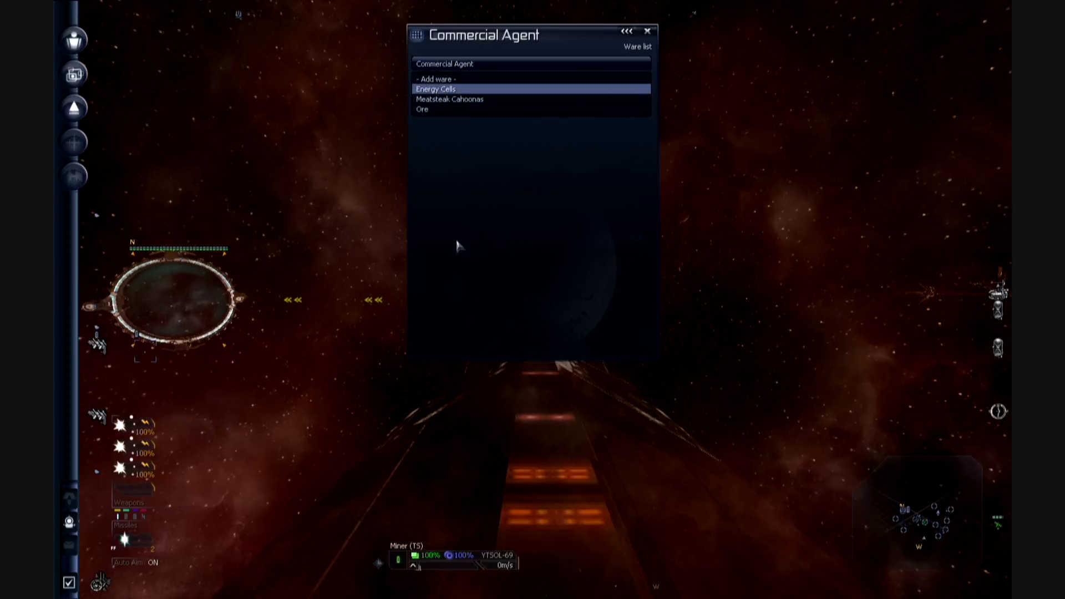
key("Down")
key("Down")
key("Delete")
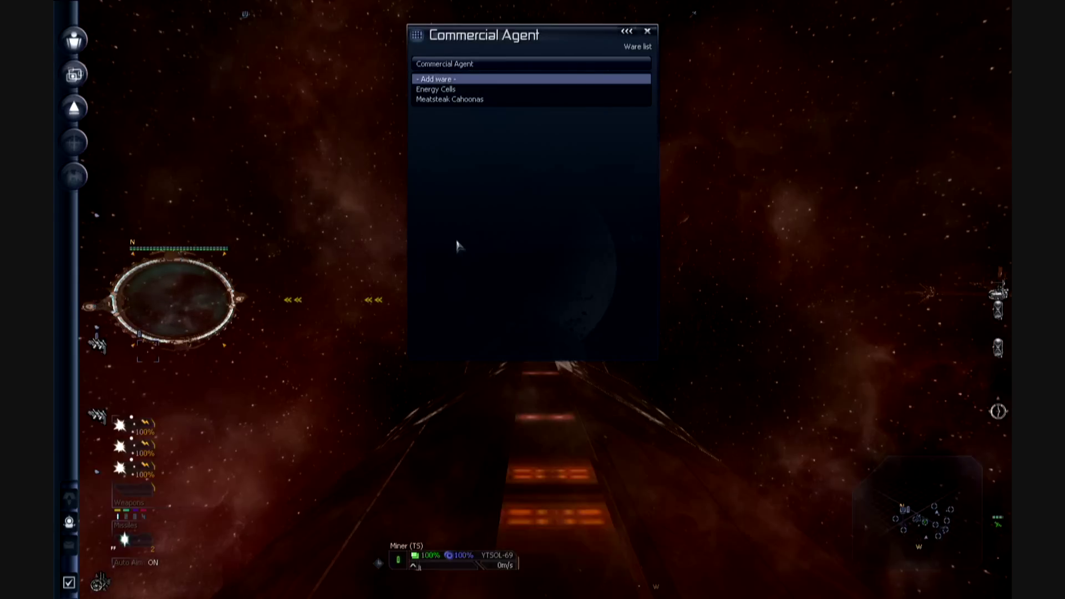
key("Down")
key("Escape")
key("Return")
Step: Cycle the trade duty through Salesman and Trader, settling on Shopper
key("Down")
key("Down")
key("Down")
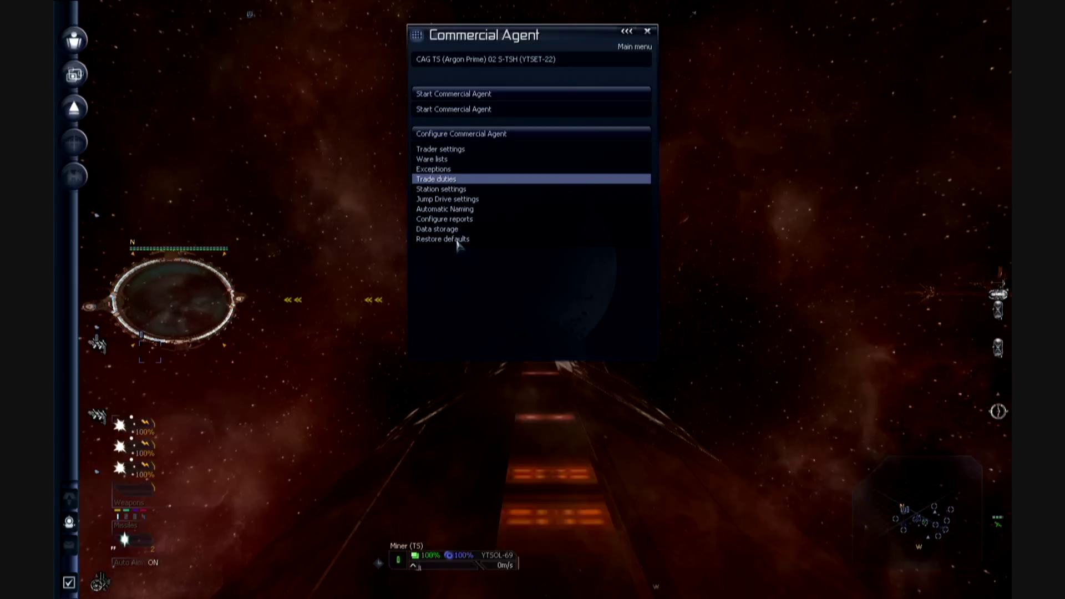
key("Return")
key("Return")
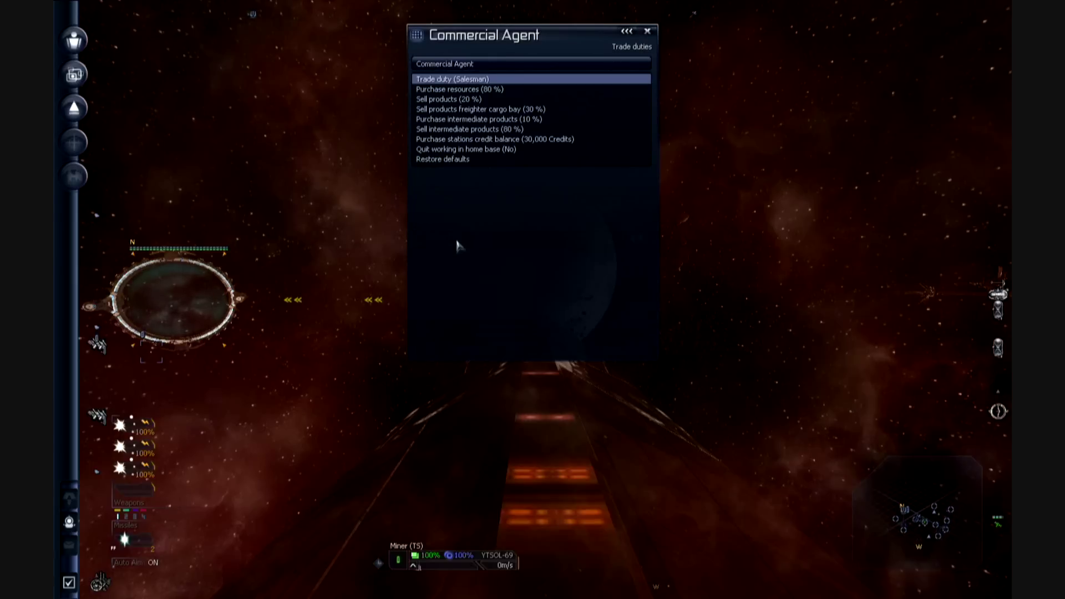
key("Return")
key("Return")
key("Down")
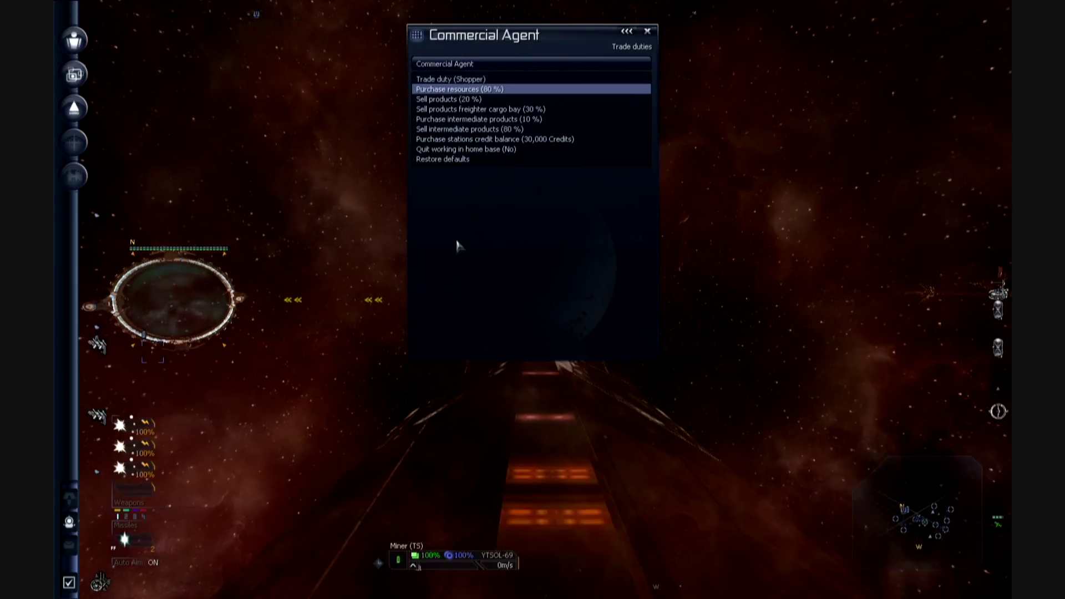
key("Down")
key("Down")
key("Up")
key("Up")
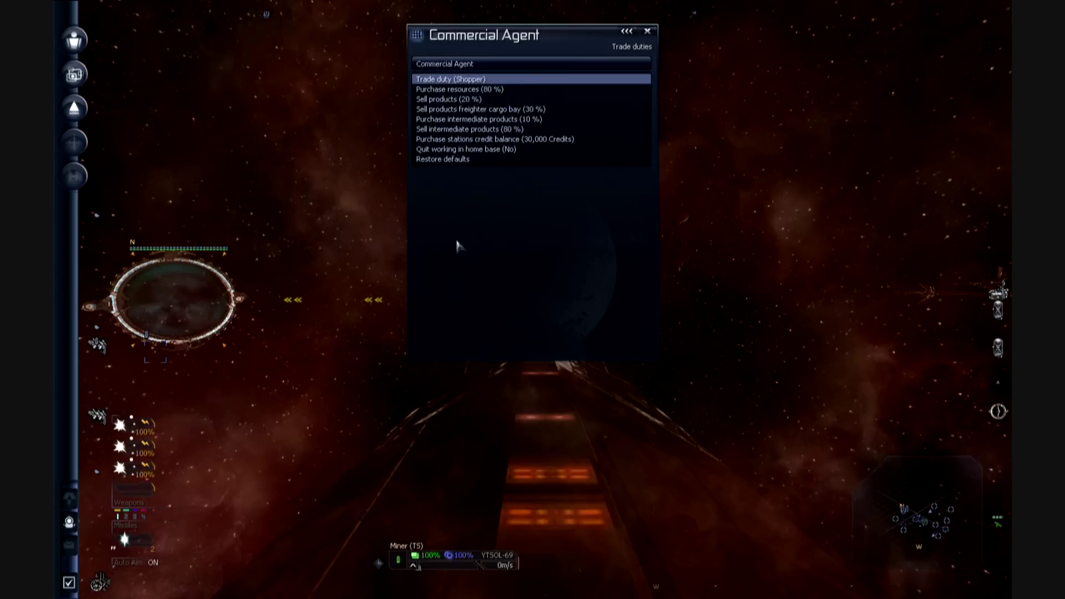
key("Return")
key("Return")
key("Down")
key("Down")
key("Down")
key("Down")
key("Down")
key("Down")
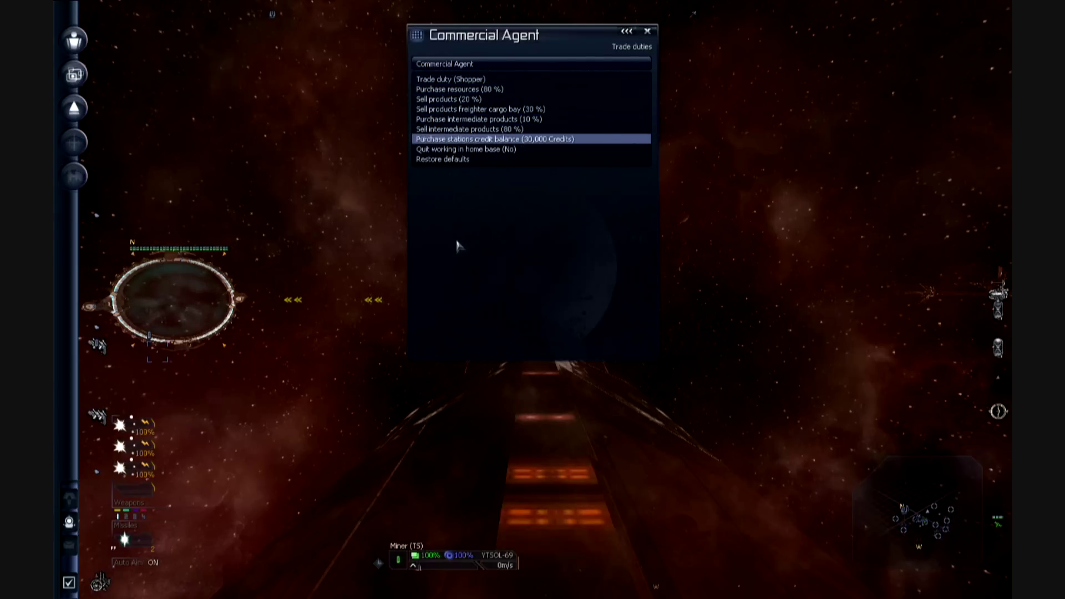
key("Down")
key("Up")
Step: In Exceptions, set 'Only trade with satellite network sectors' to Yes
key("Escape")
key("Down")
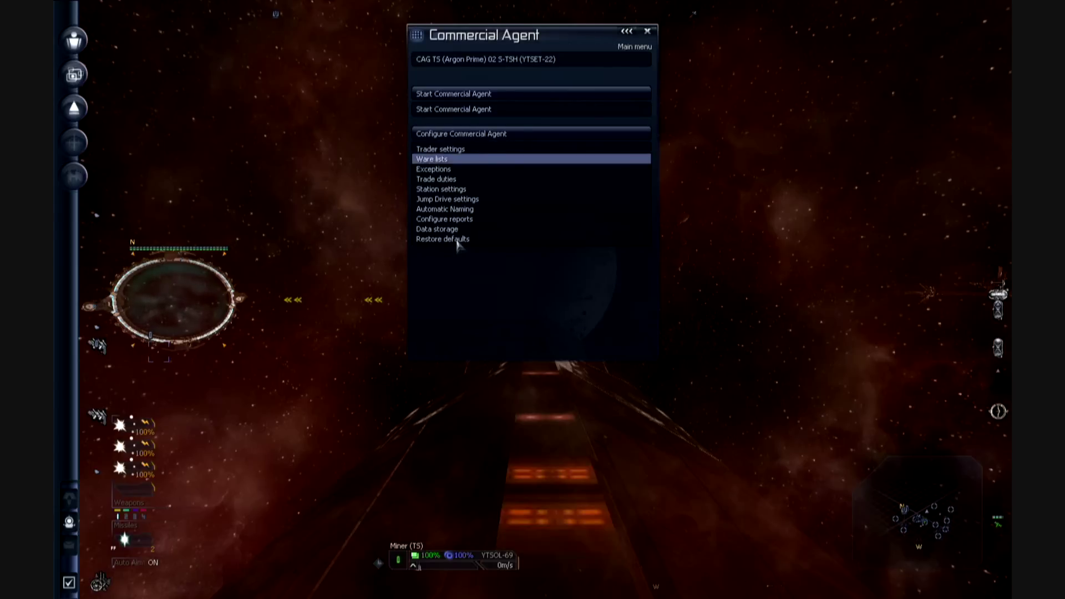
key("Down")
key("Down")
key("Up")
key("Return")
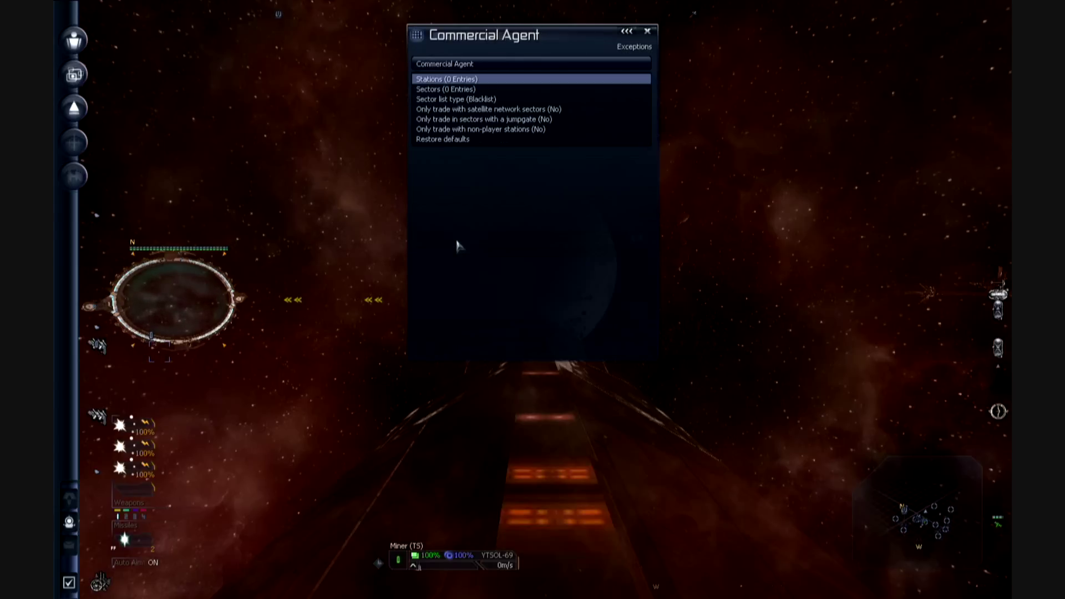
key("Down")
key("Down")
key("Down")
key("Up")
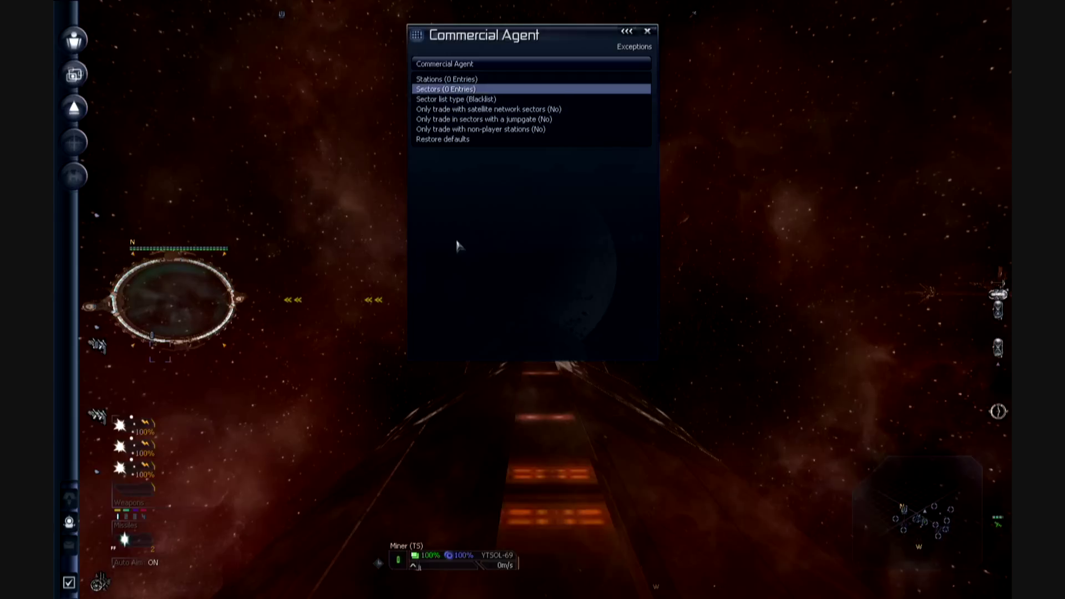
key("Up")
key("Down")
key("Down")
key("Down")
key("Up")
key("Up")
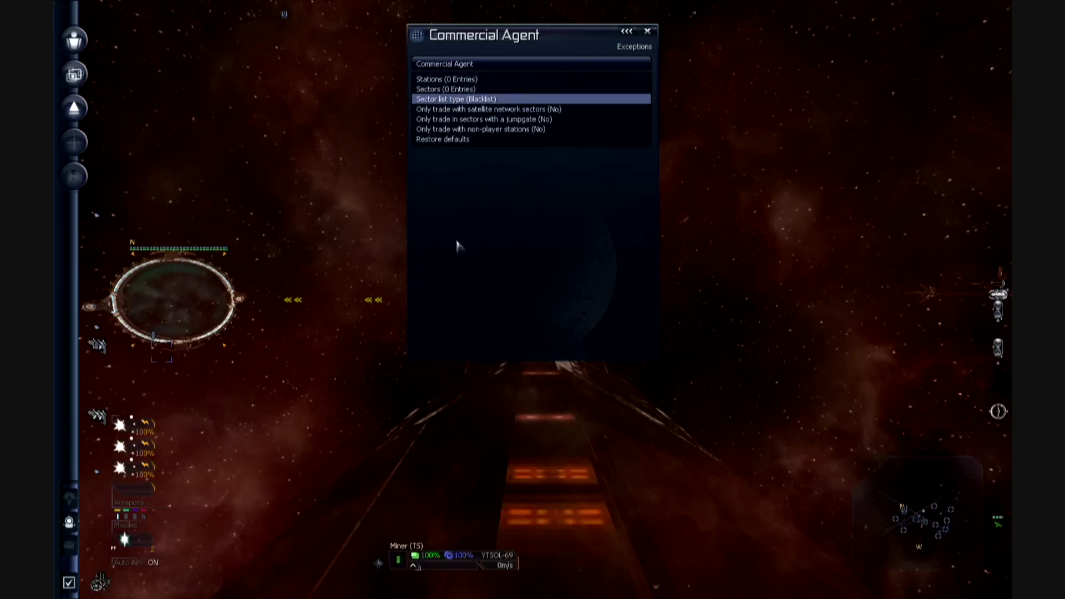
key("Down")
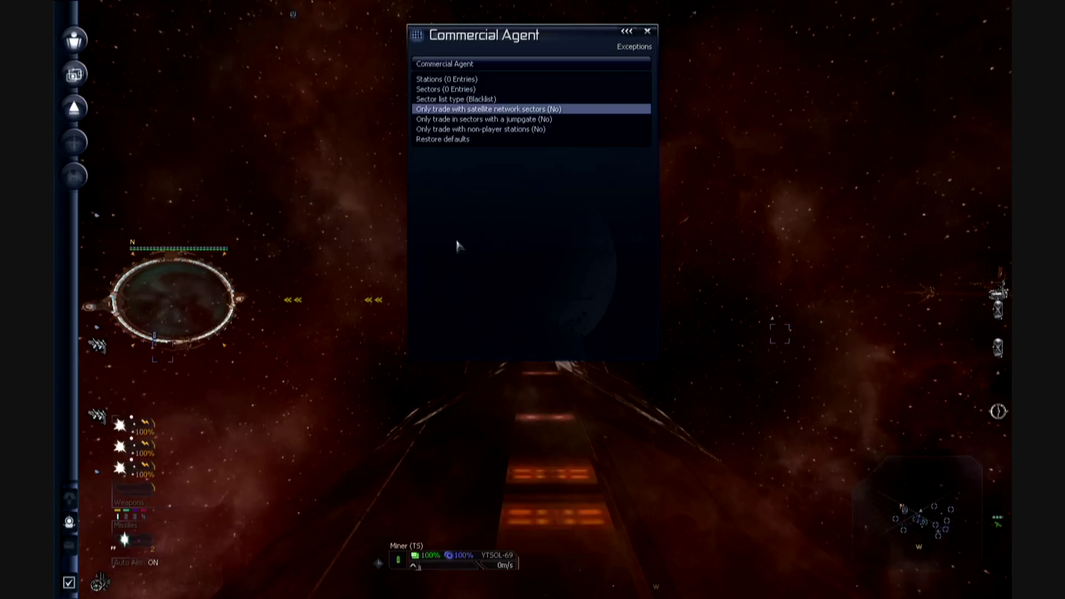
key("Return")
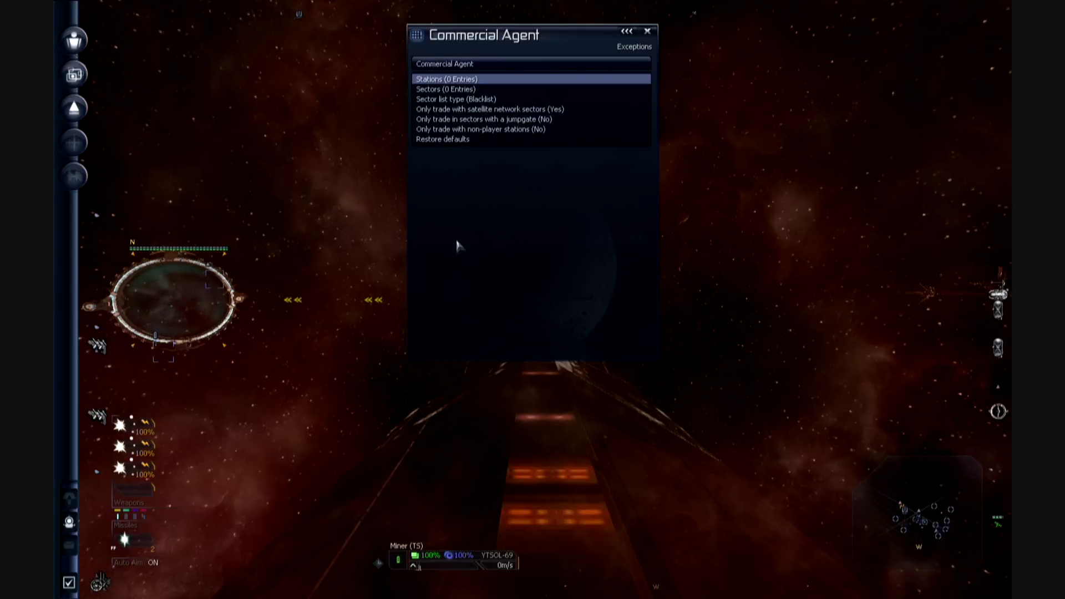
key("Down")
key("Down")
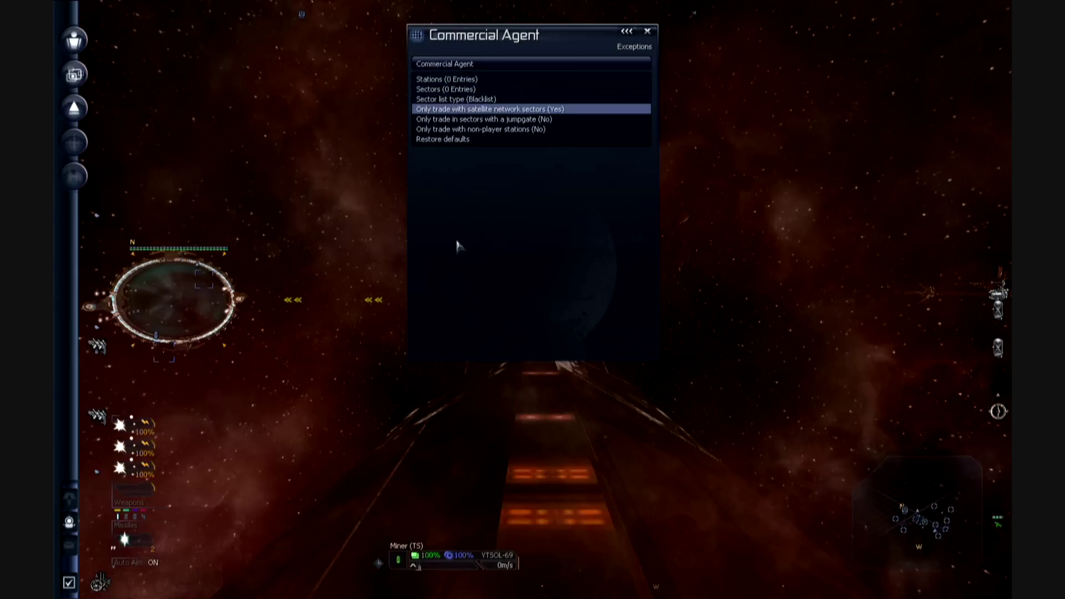
key("Down")
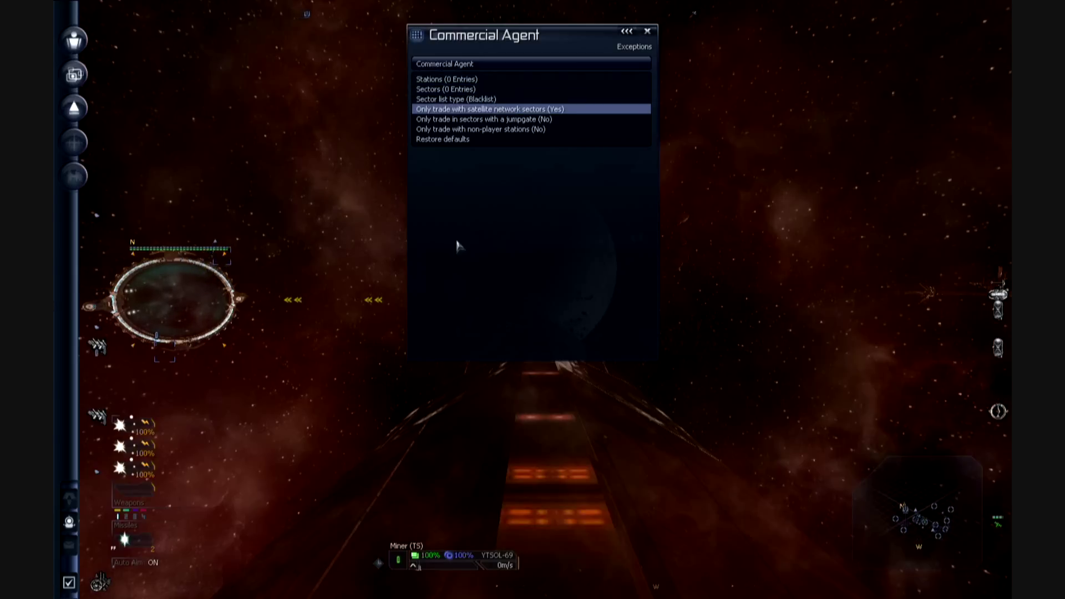
key("Up")
Step: Go back to the main agent settings and check the Automatic Naming options
key("Escape")
key("Down")
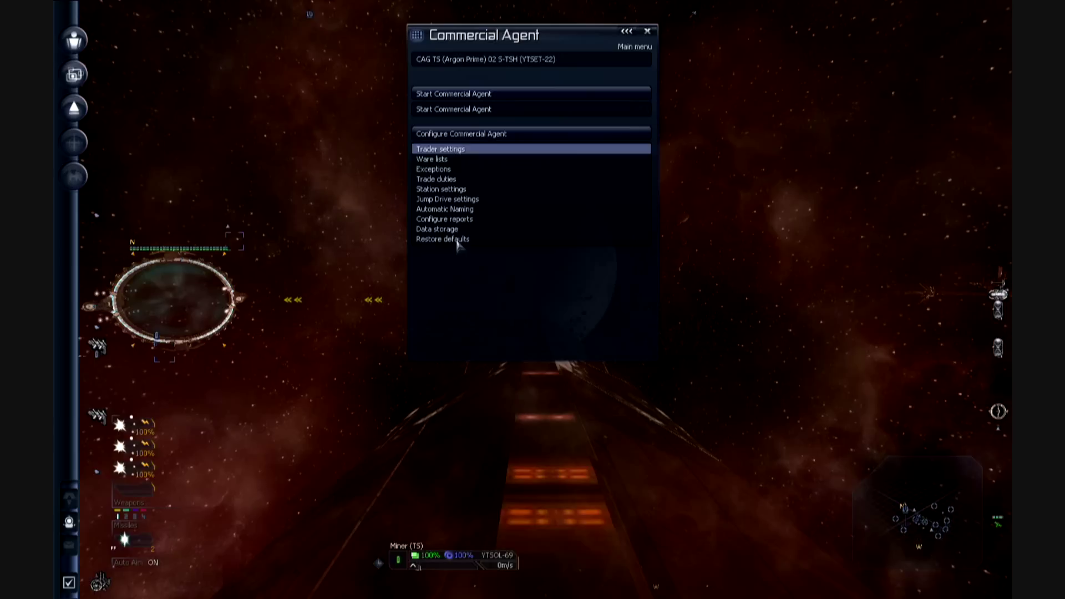
key("Down")
key("Down")
key("Down")
key("Down")
key("Down")
key("Up")
key("Down")
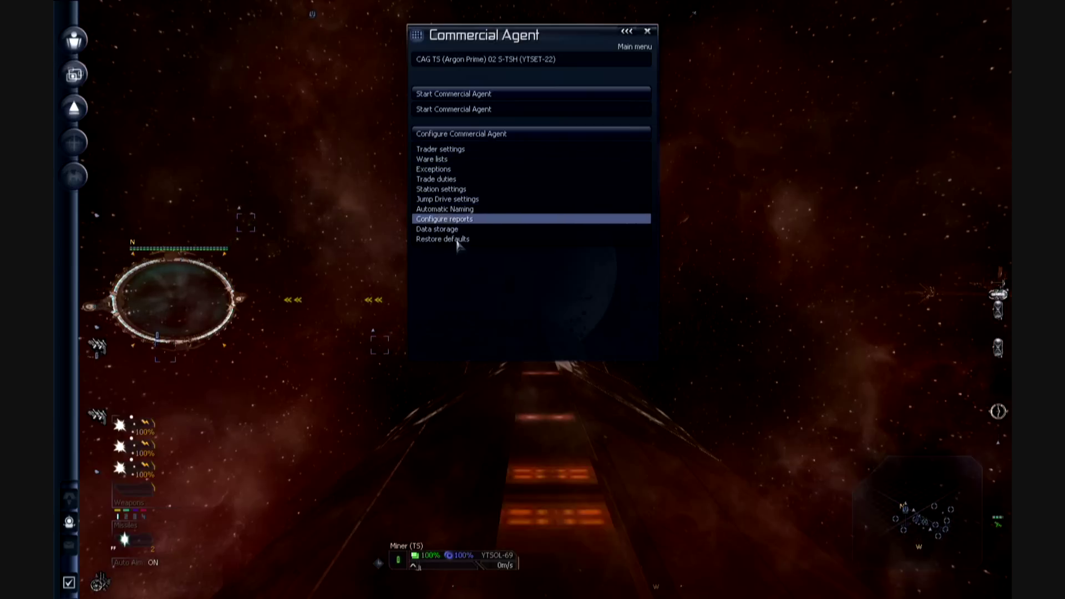
key("Up")
key("Up")
key("Down")
key("Return")
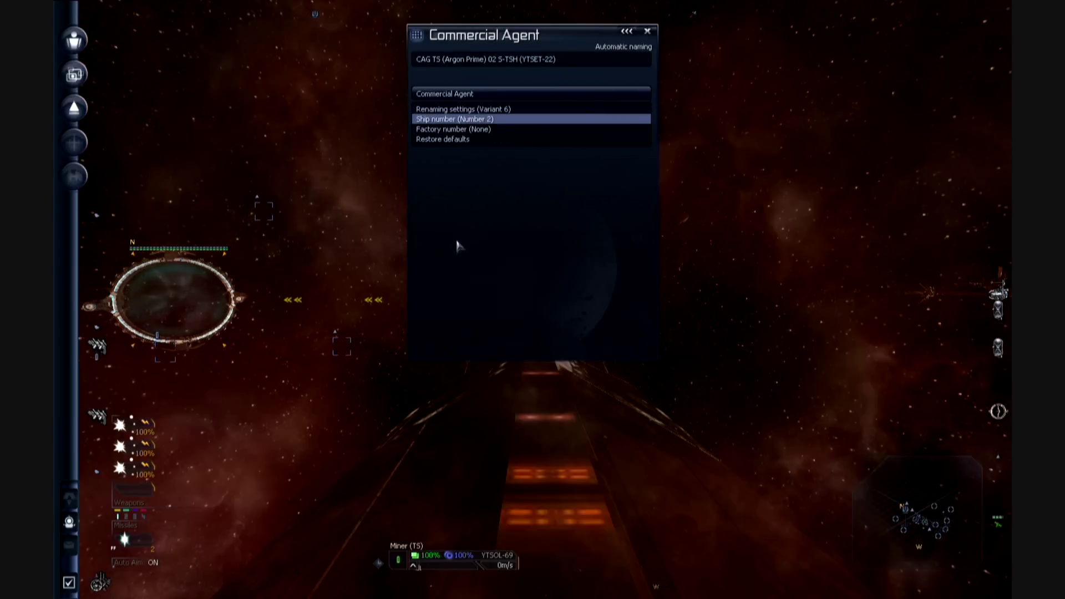
key("Down")
key("Up")
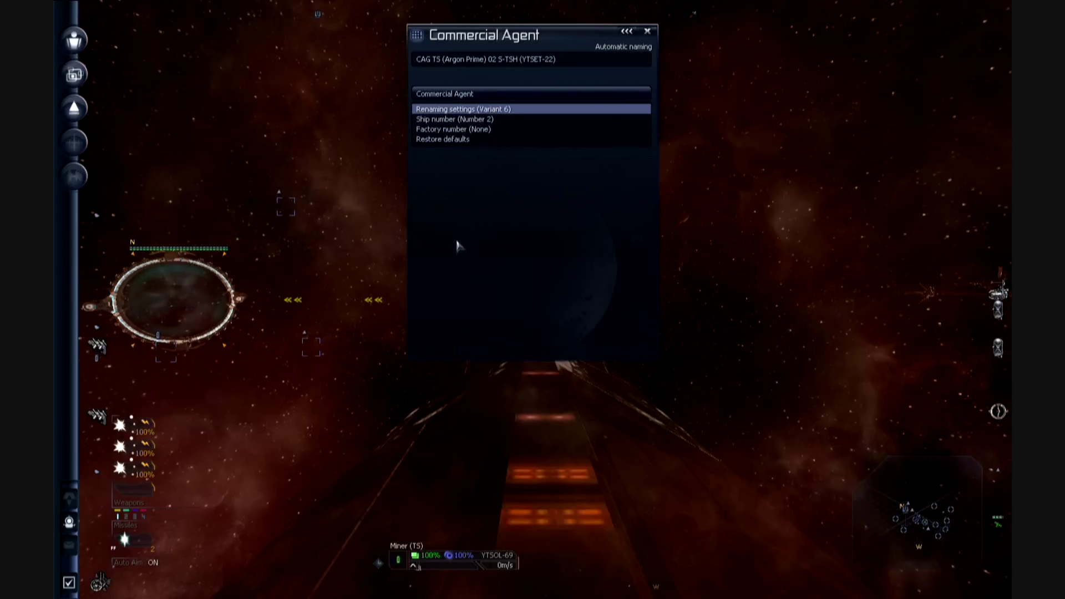
key("Escape")
key("Up")
key("Up")
key("Up")
Step: Start the Commercial Agent command and return to the Property Owned list
key("Down")
key("Up")
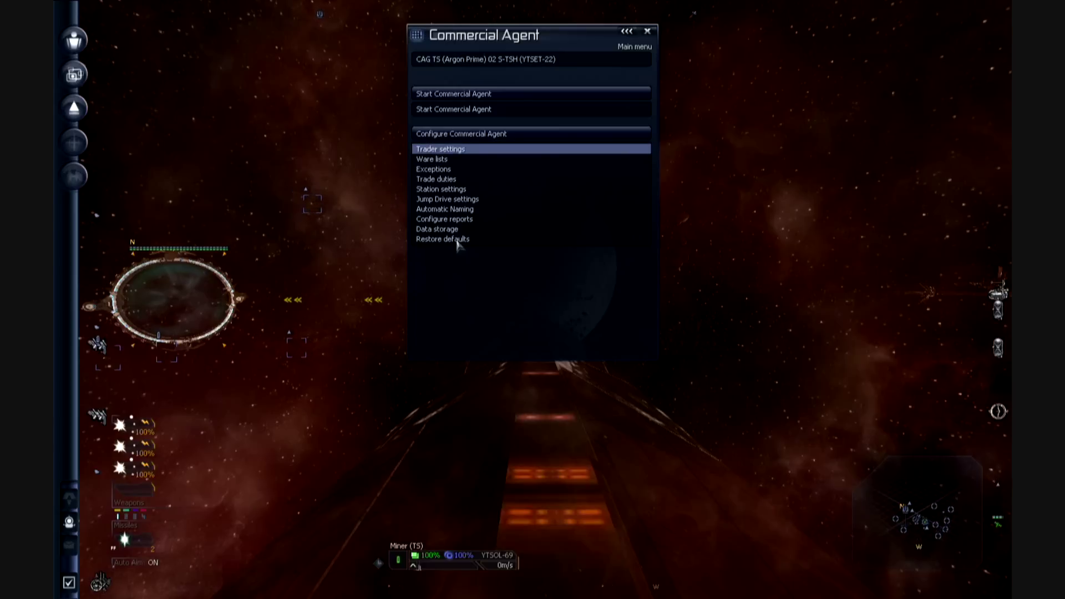
key("Up")
key("Down")
key("Down")
key("Up")
key("Up")
key("Return")
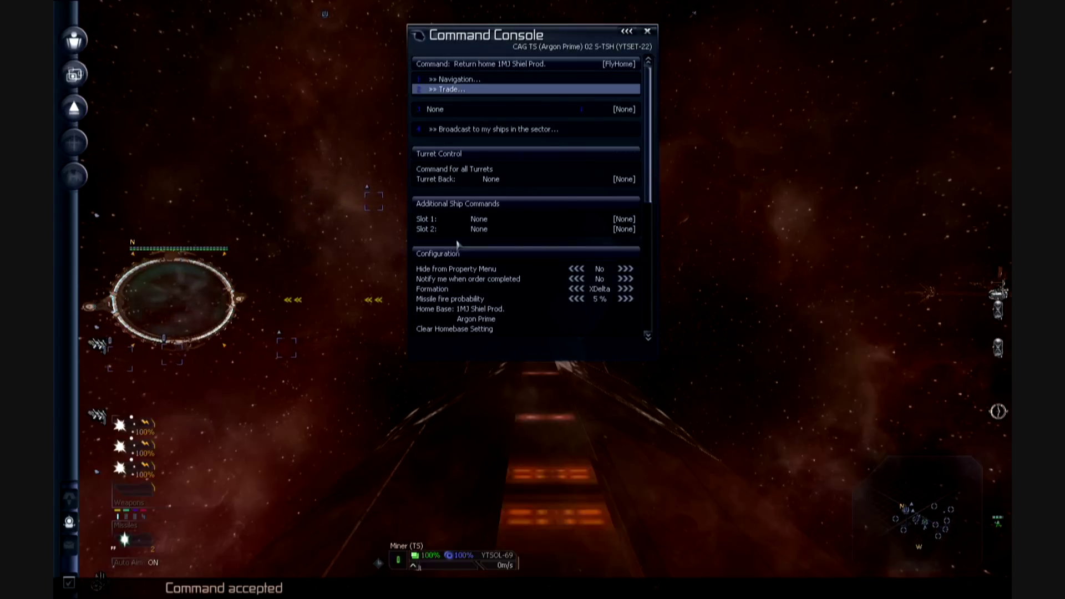
key("Escape")
key("Down")
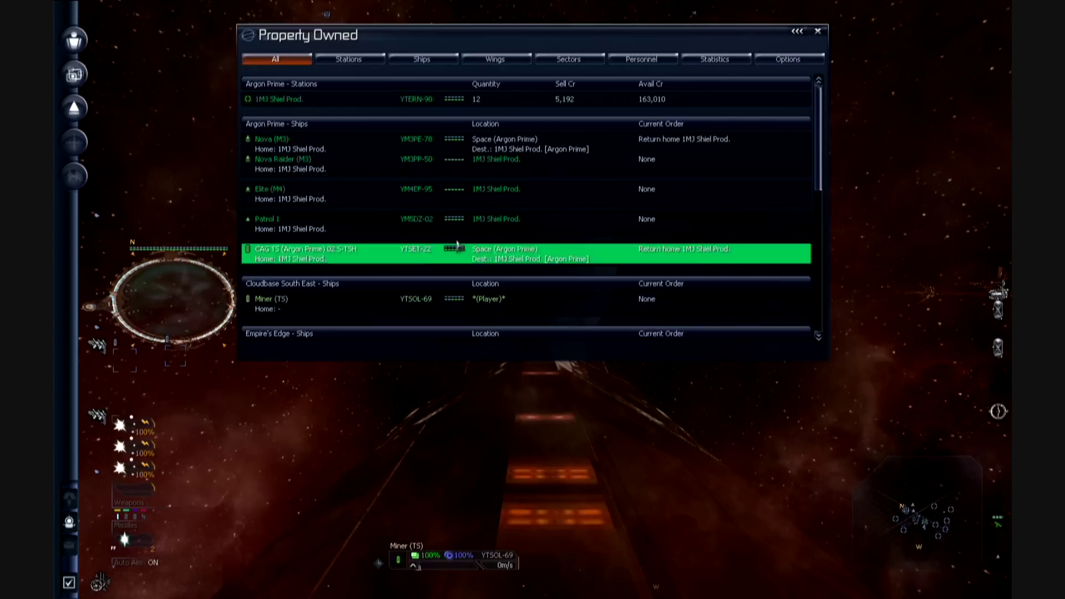
key("Down")
key("Up")
key("Up")
key("Down")
key("Up")
key("Down")
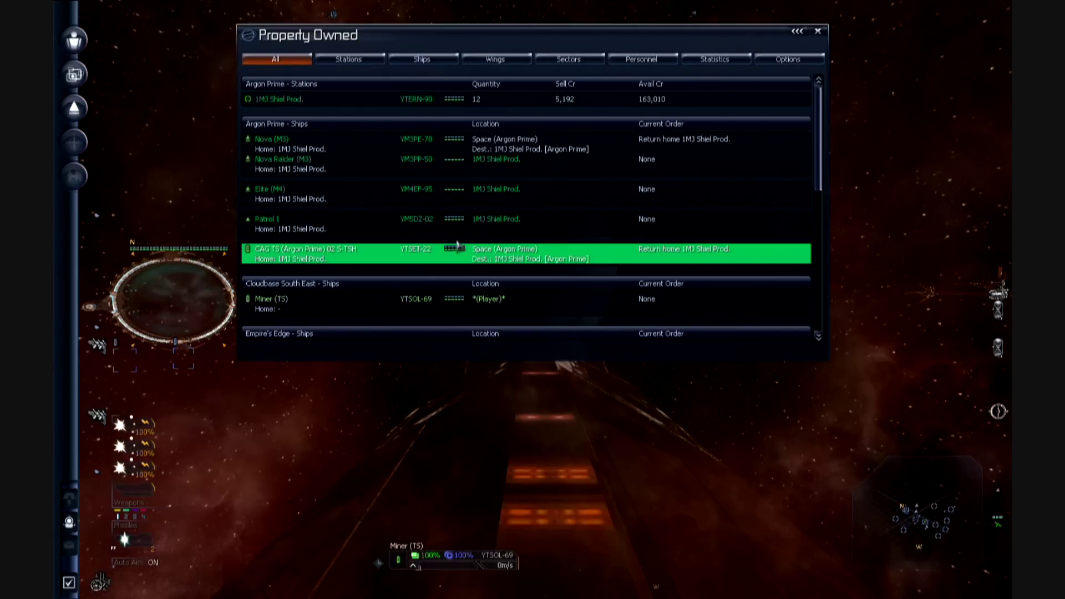
key("Up")
key("Up")
key("Up")
key("Up")
key("Down")
key("Down")
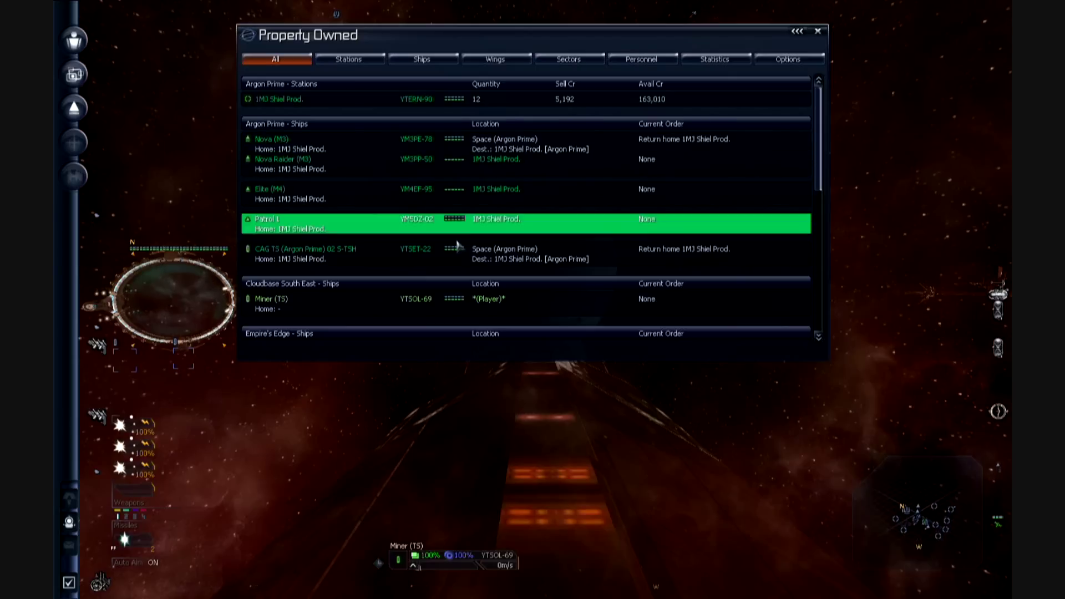
key("Down")
key("Down")
key("Up")
key("Down")
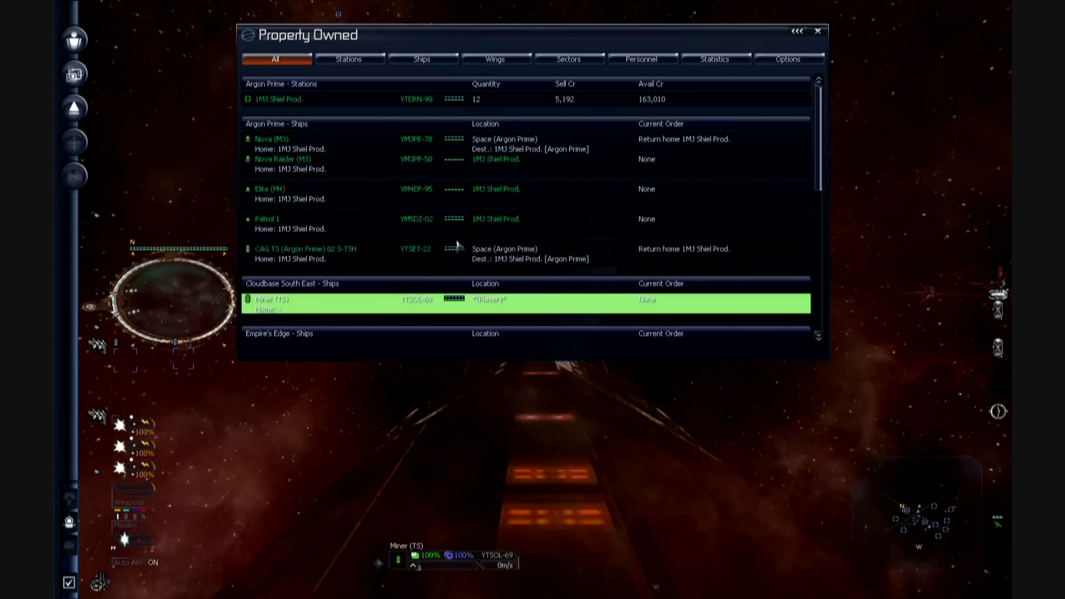
key("Up")
key("Down")
key("Up")
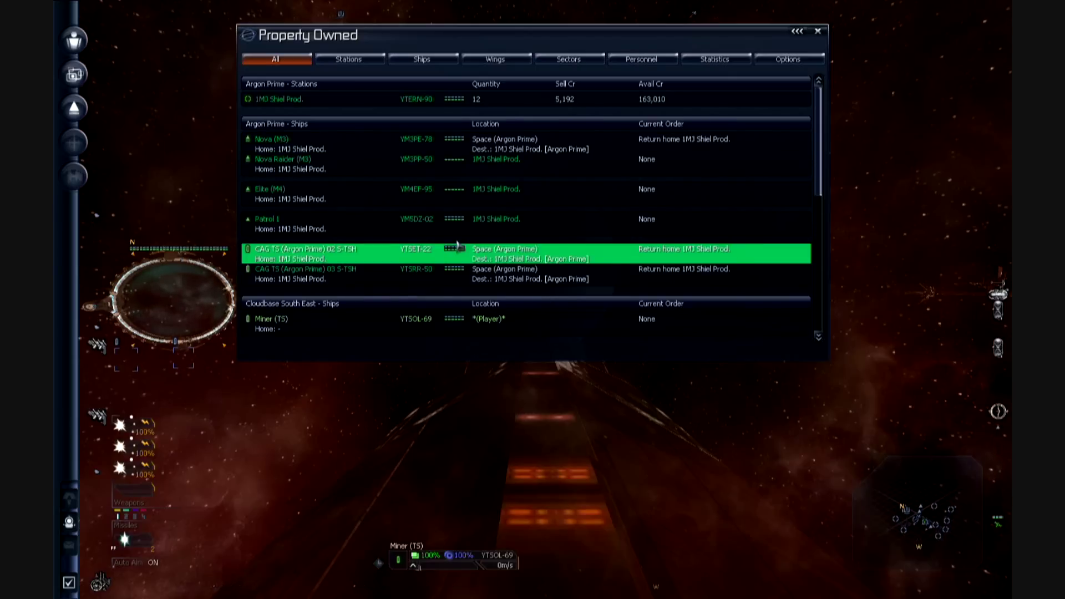
key("Up")
key("Up")
key("Up")
key("Up")
key("Down")
key("Down")
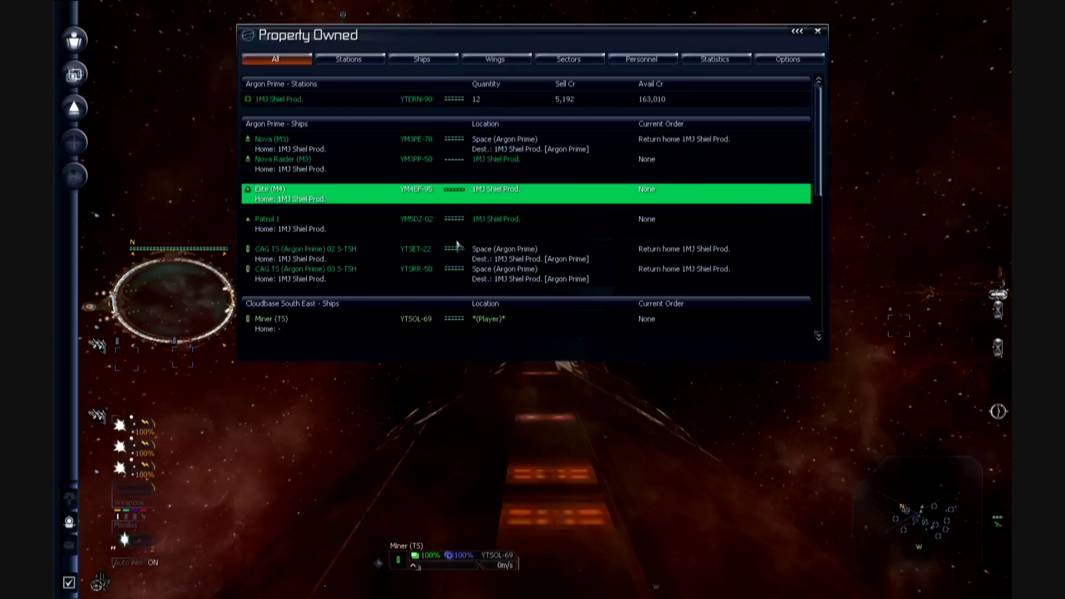
key("Down")
key("Down")
key("Down")
key("Down")
key("Up")
key("Up")
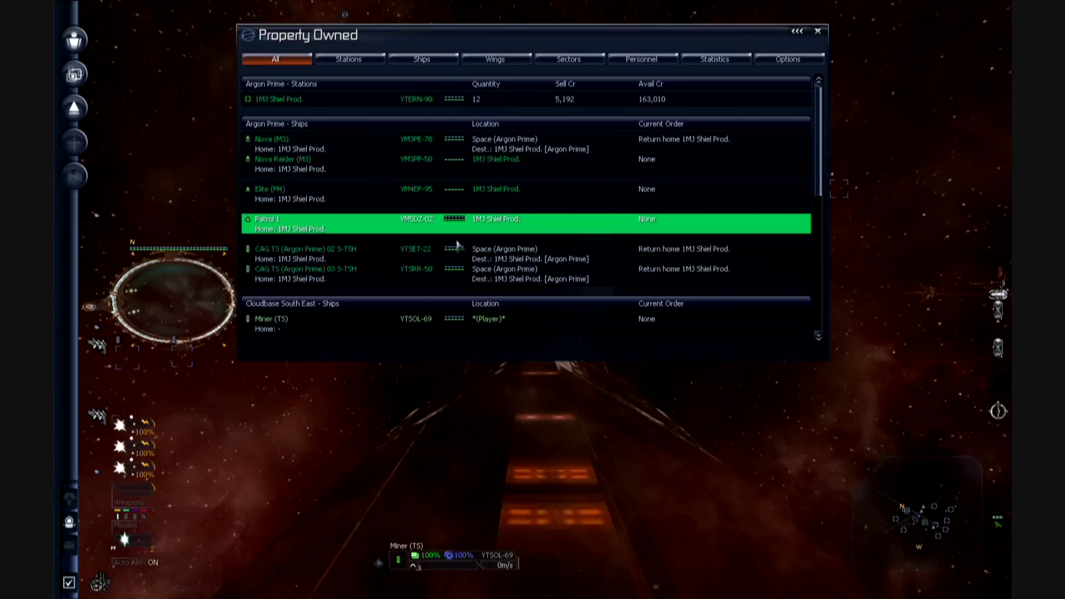
key("Down")
key("Up")
key("Up")
key("Up")
key("Up")
key("Up")
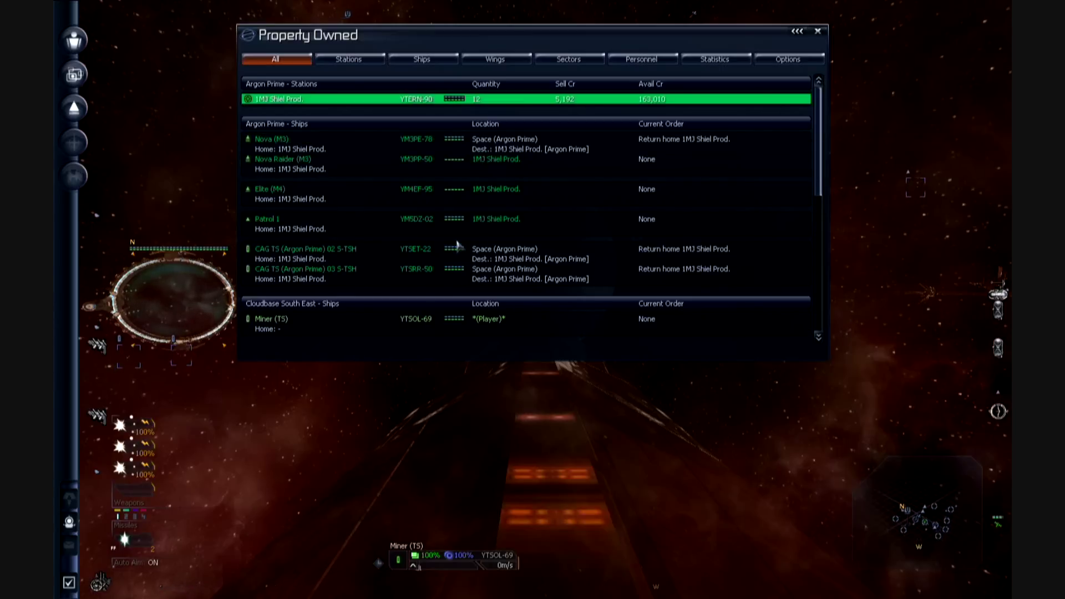
key("Down")
key("Down")
key("Down")
key("Down")
key("Down")
key("Down")
key("Up")
key("Up")
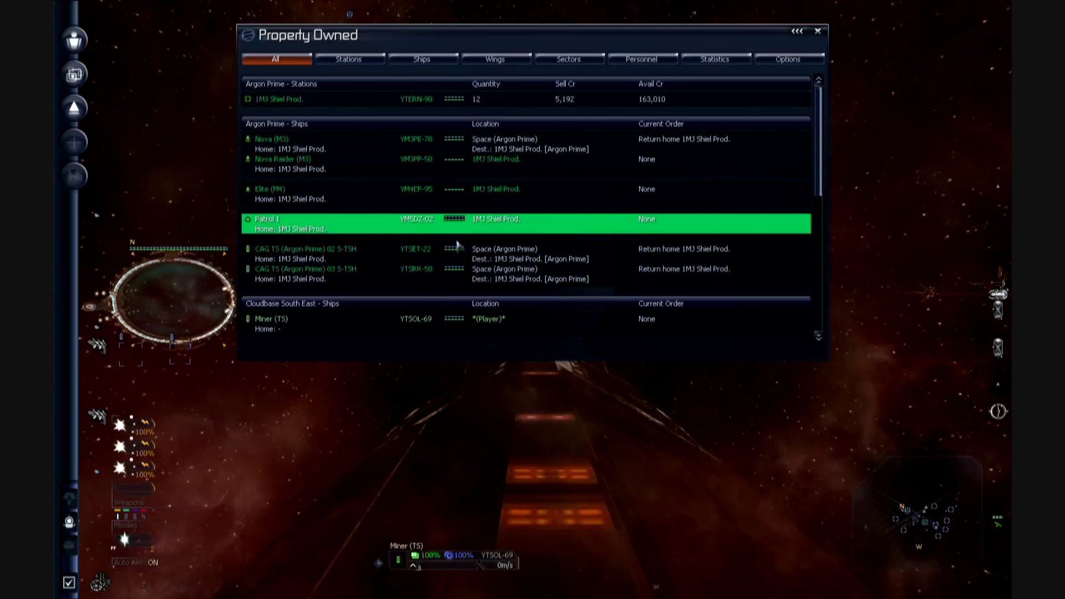
key("Down")
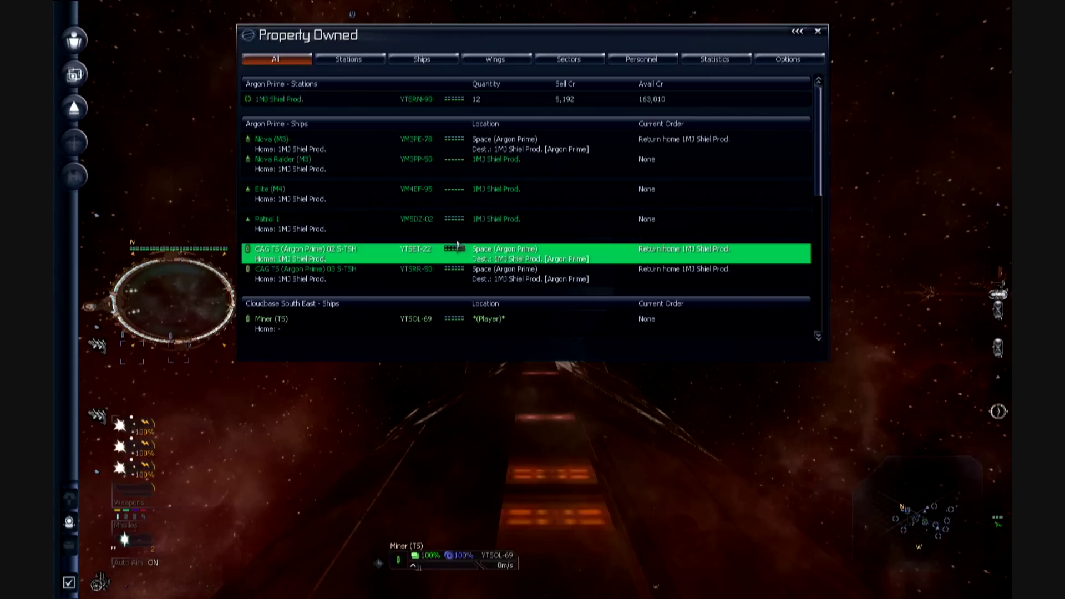
key("Up")
key("Down")
key("Down")
key("Up")
key("Down")
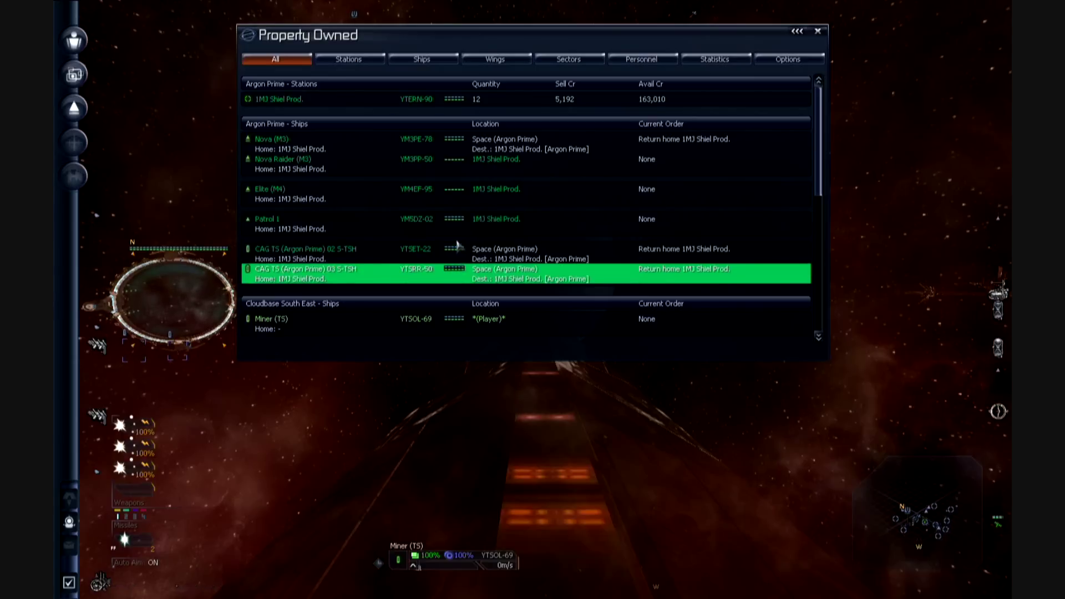